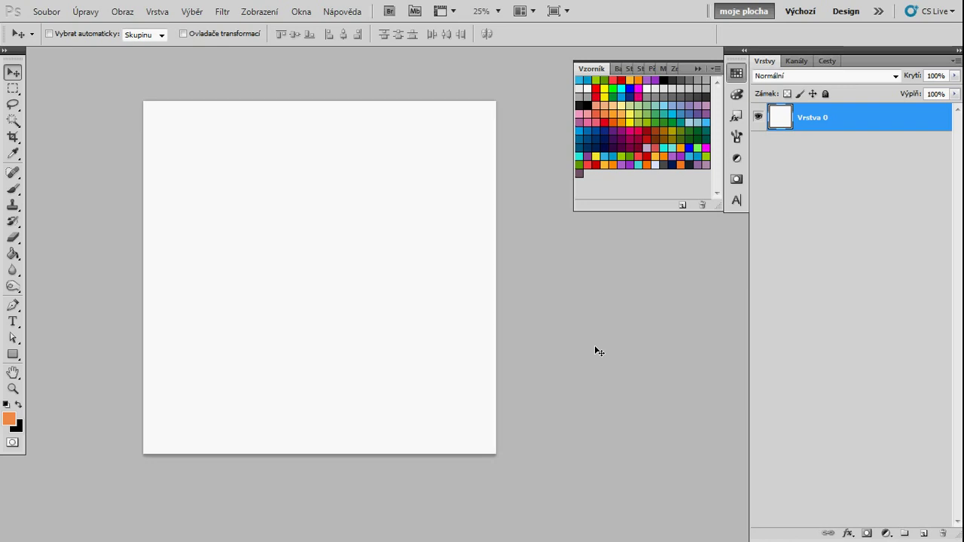
Briefly open and close the panel list and nudge the canvas view
{"action": "left_click_drag", "start_coordinate": [357, 242], "coordinate": [355, 241]}
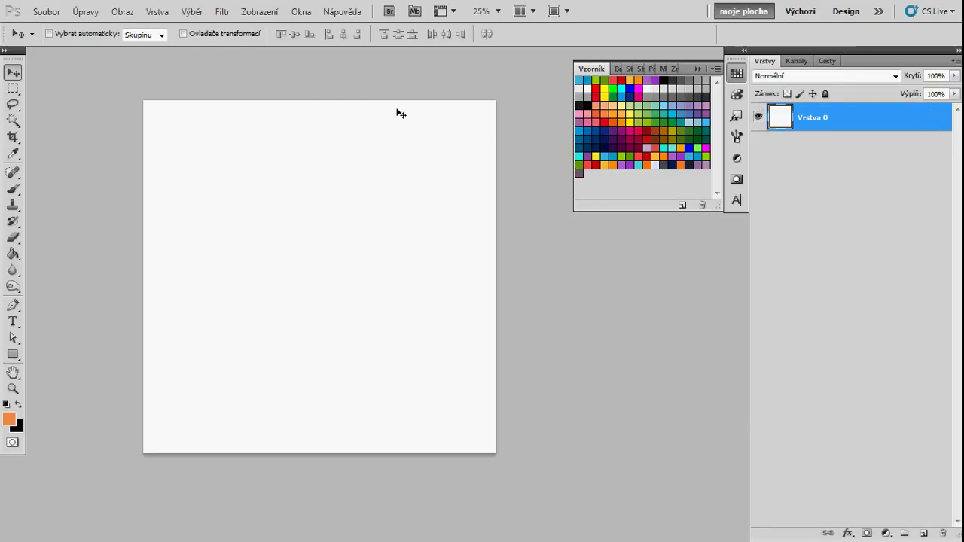
{"action": "left_click", "coordinate": [302, 13]}
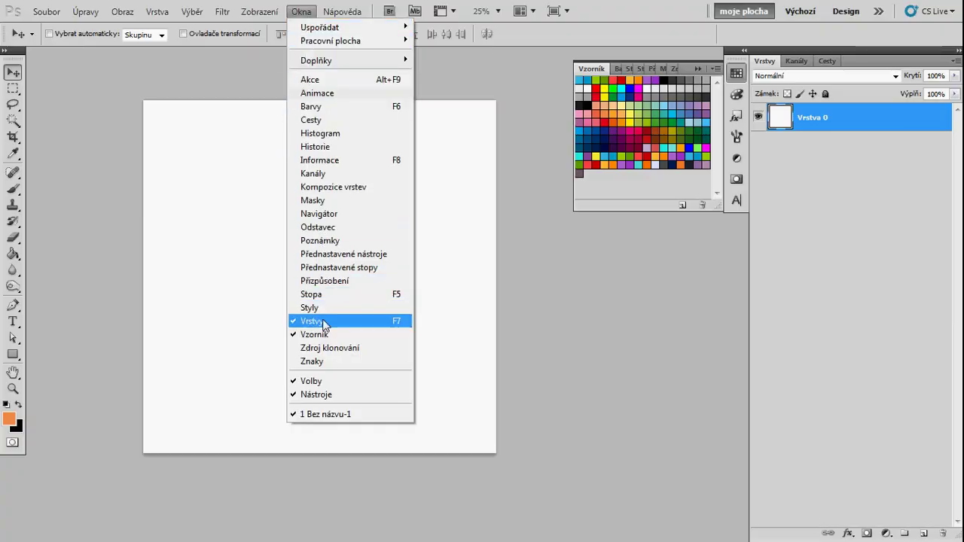
{"action": "left_click", "coordinate": [816, 175]}
{"action": "left_click_drag", "start_coordinate": [428, 265], "coordinate": [432, 270]}
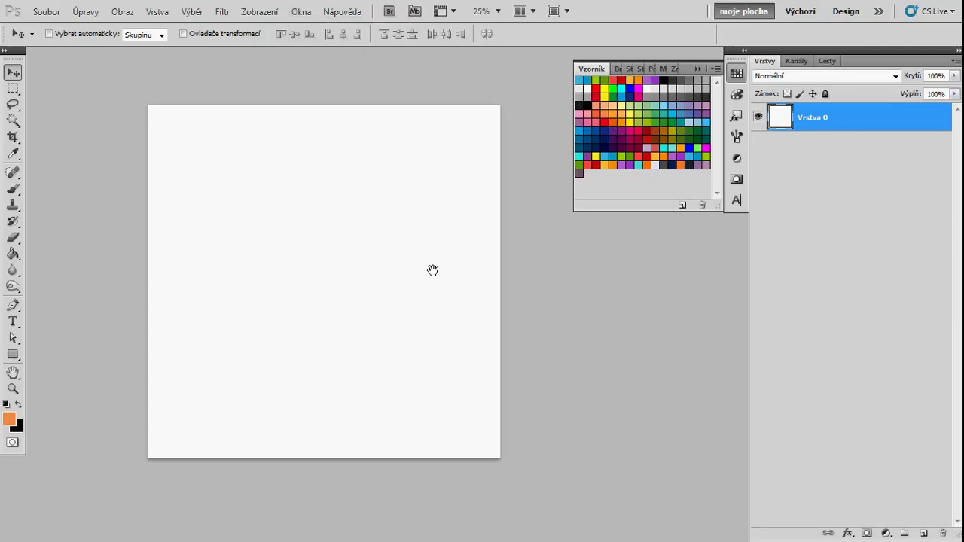
Brush an orange and a cyan zigzag, shift them, then step back to remove the cyan stroke
{"action": "key", "text": "b"}
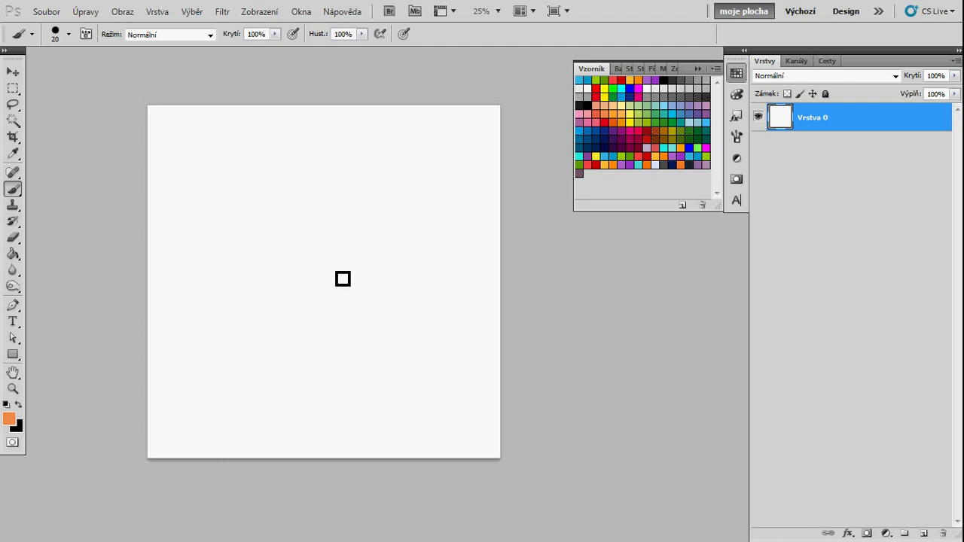
{"action": "mouse_move", "coordinate": [223, 199]}
{"action": "left_mouse_down"}
{"action": "mouse_move", "coordinate": [381, 214]}
{"action": "mouse_move", "coordinate": [401, 370]}
{"action": "left_mouse_up"}
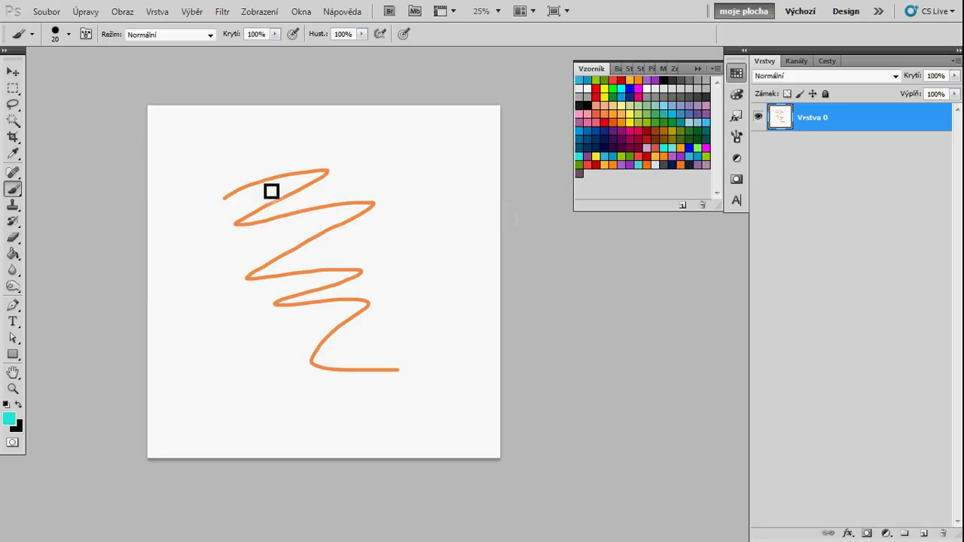
{"action": "left_click_drag", "start_coordinate": [290, 156], "coordinate": [416, 394]}
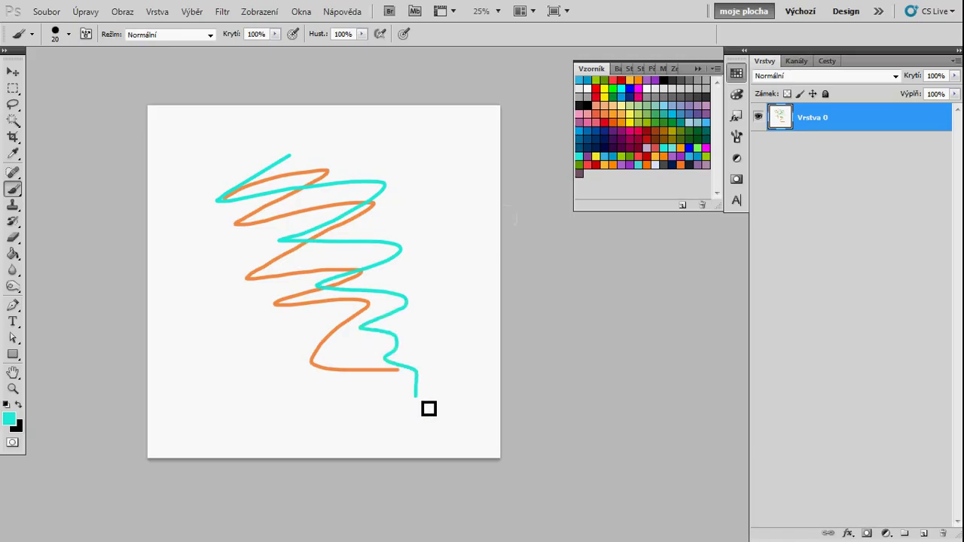
{"action": "mouse_move", "coordinate": [392, 263]}
{"action": "left_mouse_down"}
{"action": "mouse_move", "coordinate": [345, 256]}
{"action": "mouse_move", "coordinate": [444, 237]}
{"action": "mouse_move", "coordinate": [435, 257]}
{"action": "mouse_move", "coordinate": [366, 307]}
{"action": "mouse_move", "coordinate": [359, 280]}
{"action": "mouse_move", "coordinate": [383, 251]}
{"action": "mouse_move", "coordinate": [430, 274]}
{"action": "mouse_move", "coordinate": [422, 295]}
{"action": "mouse_move", "coordinate": [363, 246]}
{"action": "mouse_move", "coordinate": [433, 289]}
{"action": "mouse_move", "coordinate": [413, 291]}
{"action": "mouse_move", "coordinate": [381, 266]}
{"action": "mouse_move", "coordinate": [387, 273]}
{"action": "left_mouse_up"}
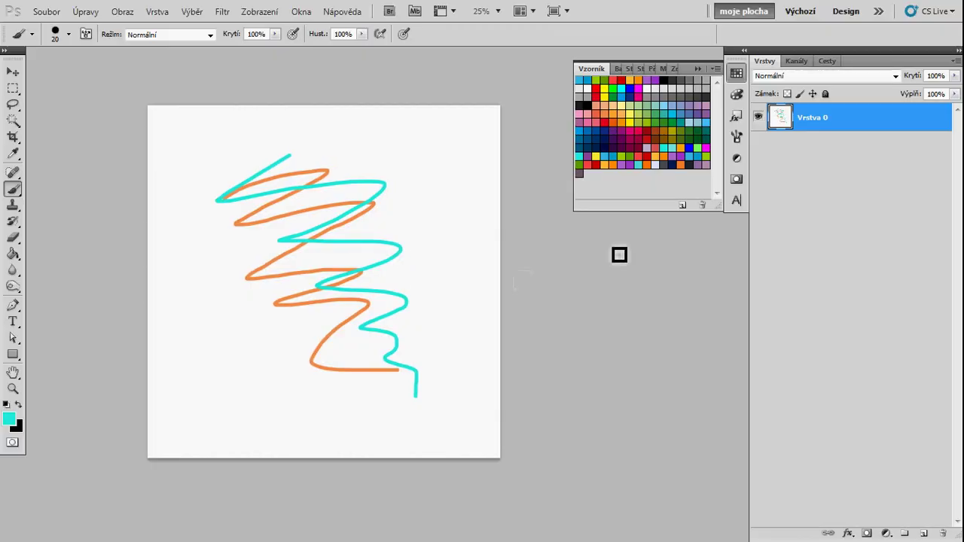
{"action": "key", "text": "ctrl+alt+z"}
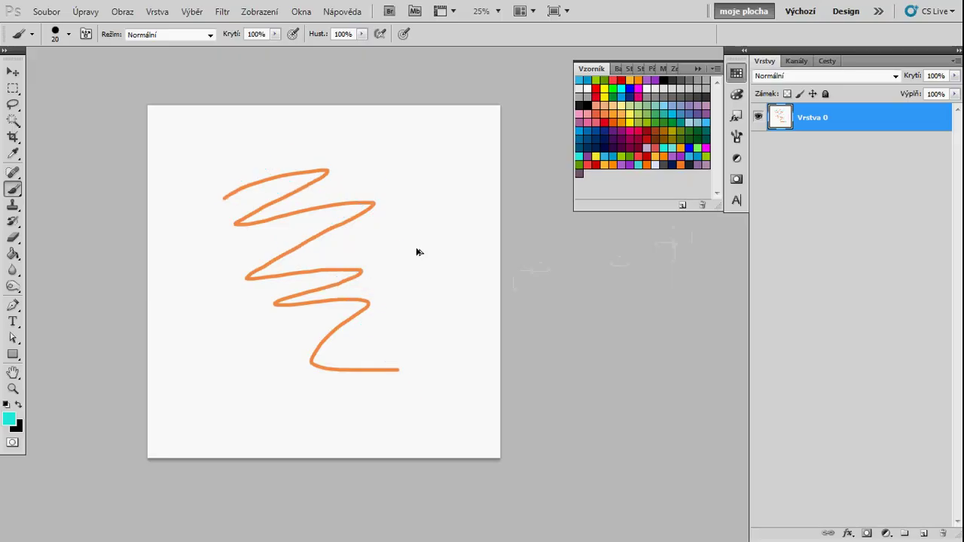
{"action": "key", "text": "ctrl+alt+z"}
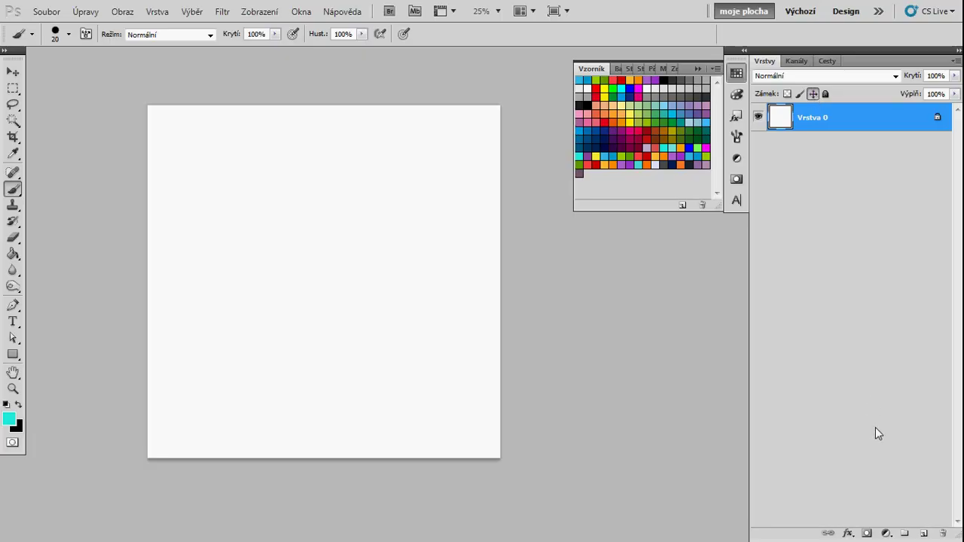
Duplicate Vrstva 0 and delete the copy, add empty layer Vrstva 1, and choose light green
{"action": "key", "text": "ctrl+j"}
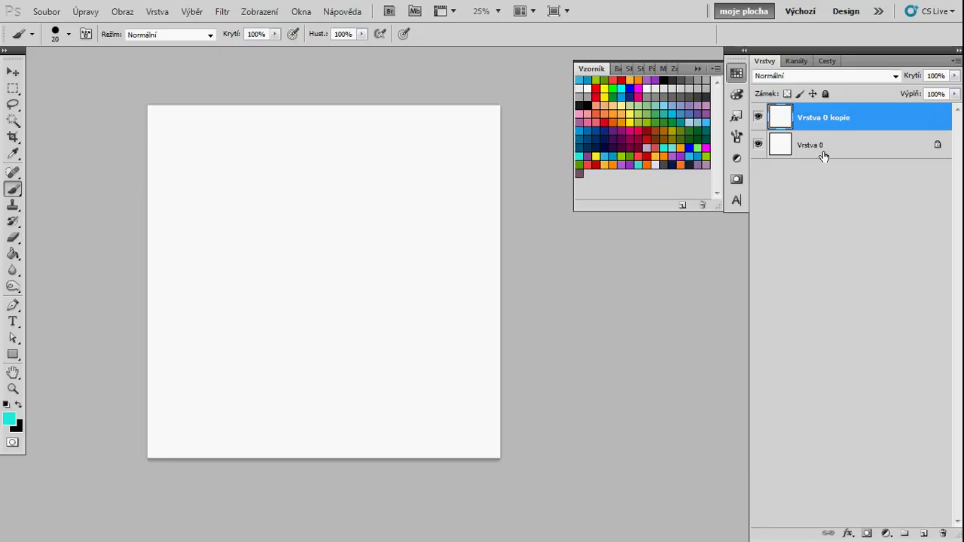
{"action": "key", "text": "Delete"}
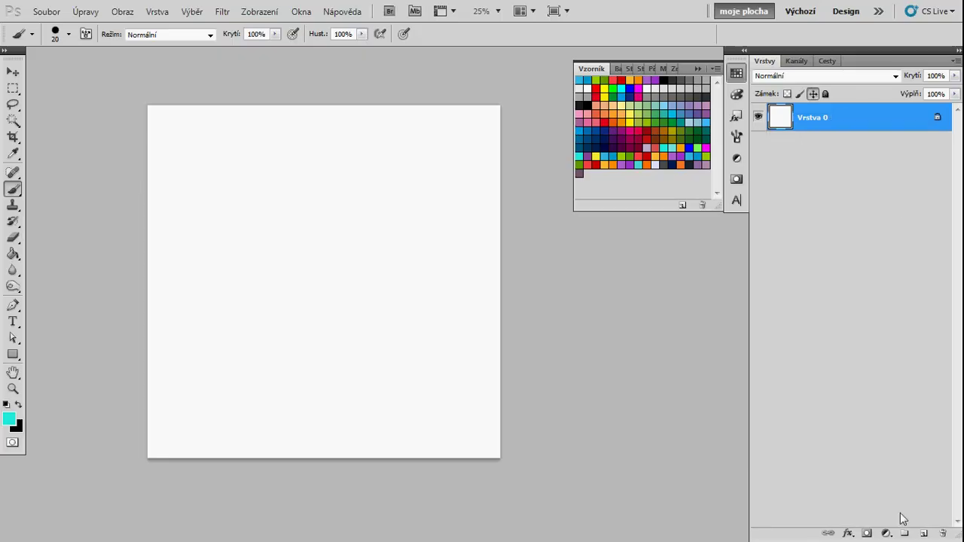
{"action": "left_click", "coordinate": [924, 533]}
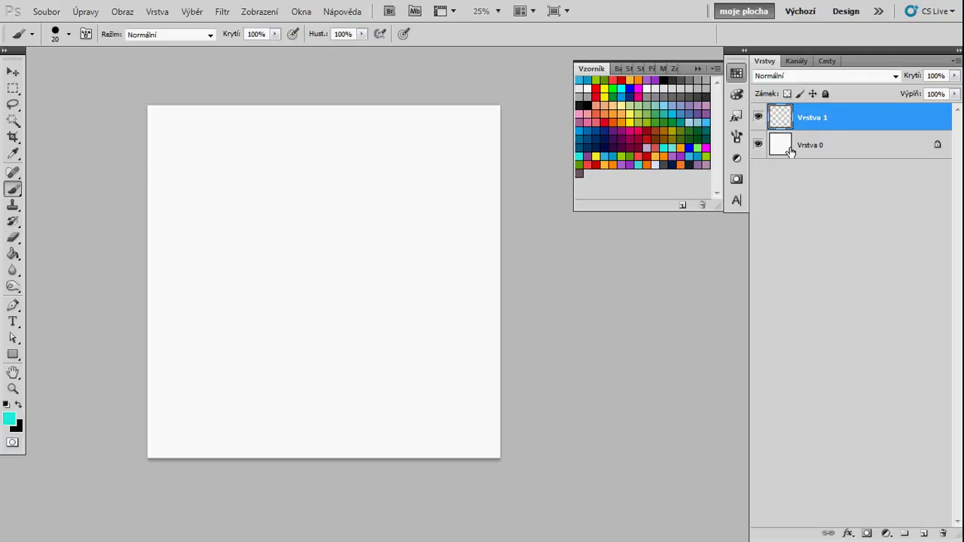
{"action": "left_click", "coordinate": [648, 123]}
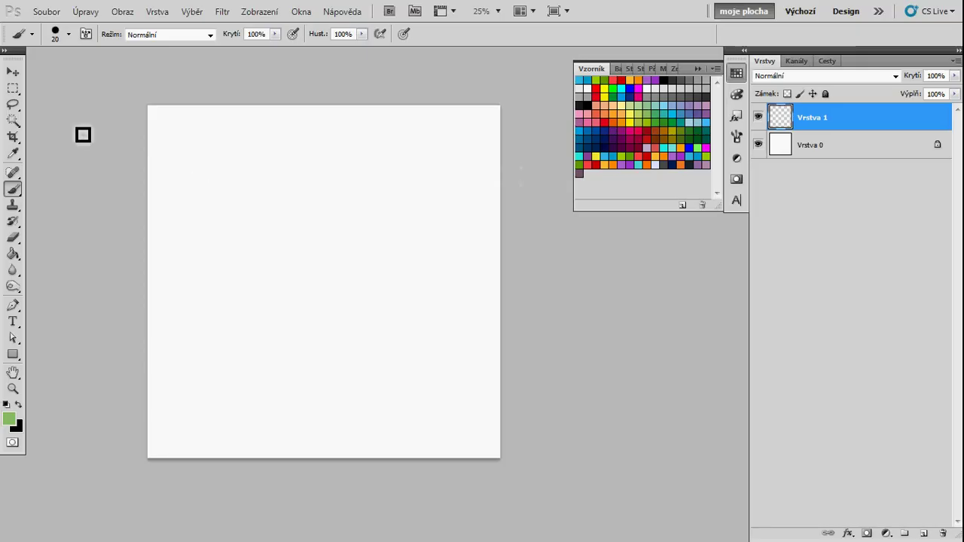
Set brush size to 47 and paint a thick green zigzag on Vrstva 1
{"action": "left_click", "coordinate": [69, 34]}
{"action": "left_click_drag", "start_coordinate": [50, 76], "coordinate": [54, 75]}
{"action": "mouse_move", "coordinate": [254, 154]}
{"action": "left_mouse_down"}
{"action": "mouse_move", "coordinate": [320, 150]}
{"action": "mouse_move", "coordinate": [402, 208]}
{"action": "mouse_move", "coordinate": [386, 299]}
{"action": "left_mouse_up"}
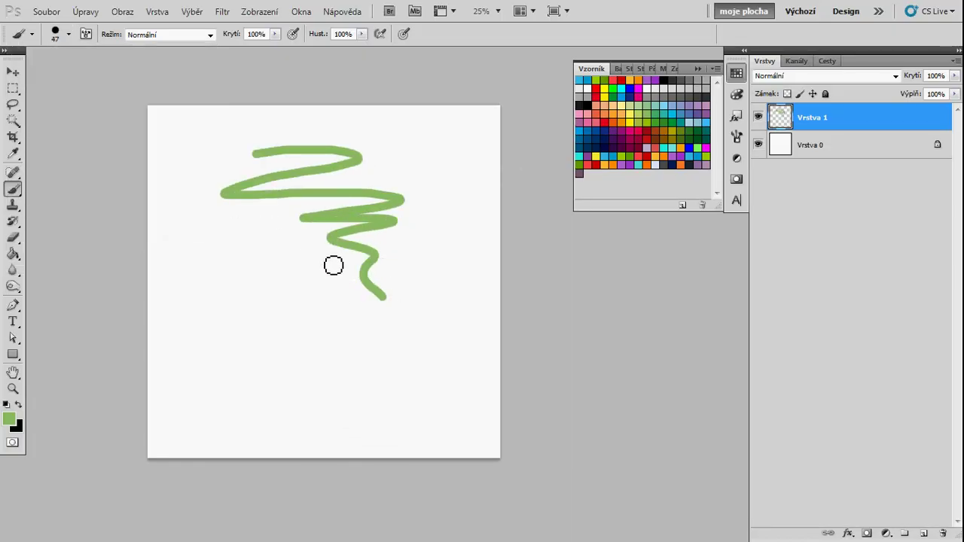
Pick light yellow and paint loops on a new layer Vrstva 2
{"action": "left_click", "coordinate": [635, 114]}
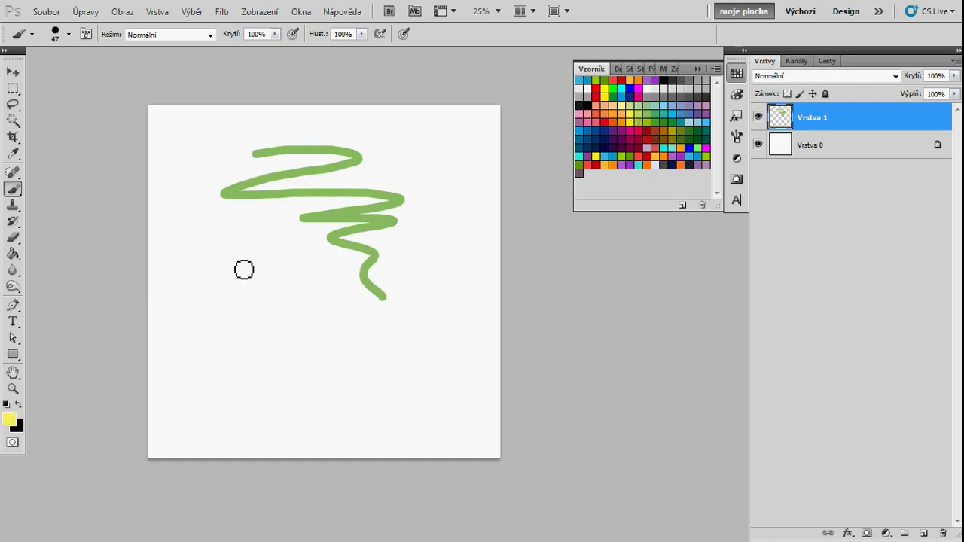
{"action": "left_click", "coordinate": [925, 533]}
{"action": "mouse_move", "coordinate": [216, 248]}
{"action": "left_mouse_down"}
{"action": "mouse_move", "coordinate": [283, 300]}
{"action": "mouse_move", "coordinate": [407, 321]}
{"action": "left_mouse_up"}
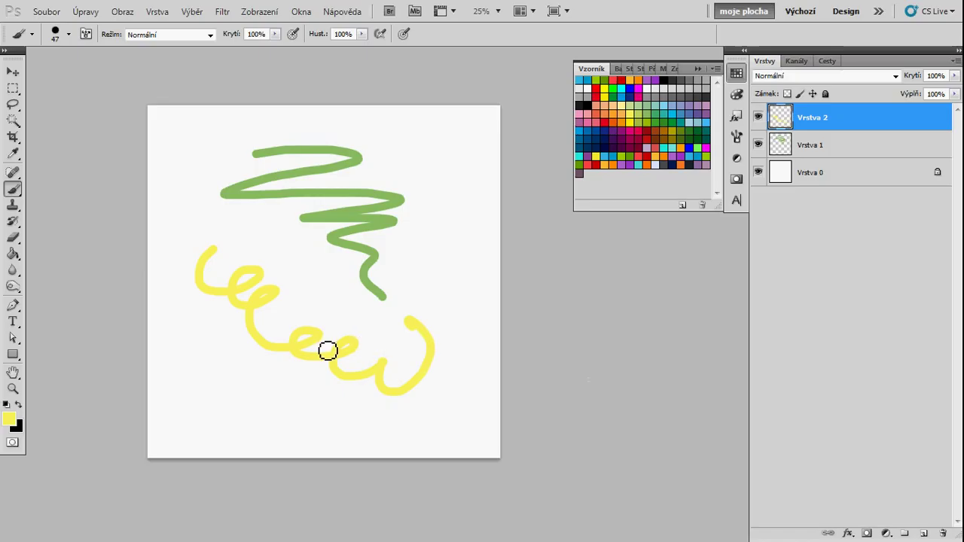
Move the yellow loops about 60 px up and the green zigzag to the left
{"action": "mouse_move", "coordinate": [306, 340]}
{"action": "left_mouse_down"}
{"action": "mouse_move", "coordinate": [307, 304]}
{"action": "mouse_move", "coordinate": [287, 367]}
{"action": "mouse_move", "coordinate": [334, 340]}
{"action": "mouse_move", "coordinate": [306, 294]}
{"action": "mouse_move", "coordinate": [314, 336]}
{"action": "mouse_move", "coordinate": [324, 239]}
{"action": "mouse_move", "coordinate": [312, 341]}
{"action": "mouse_move", "coordinate": [291, 366]}
{"action": "left_mouse_up"}
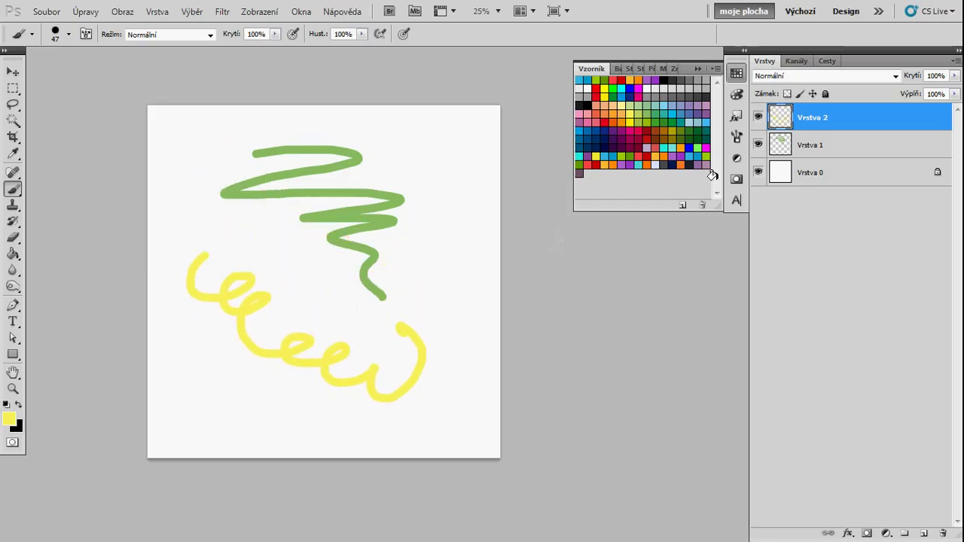
{"action": "left_click", "coordinate": [880, 151]}
{"action": "mouse_move", "coordinate": [330, 194]}
{"action": "left_mouse_down"}
{"action": "mouse_move", "coordinate": [334, 222]}
{"action": "mouse_move", "coordinate": [287, 266]}
{"action": "mouse_move", "coordinate": [289, 195]}
{"action": "mouse_move", "coordinate": [390, 204]}
{"action": "mouse_move", "coordinate": [379, 201]}
{"action": "mouse_move", "coordinate": [358, 220]}
{"action": "left_mouse_up"}
Select Vrstva 1 and Vrstva 2 together and move both strokes up and left
{"action": "left_click", "coordinate": [850, 123], "text": "shift"}
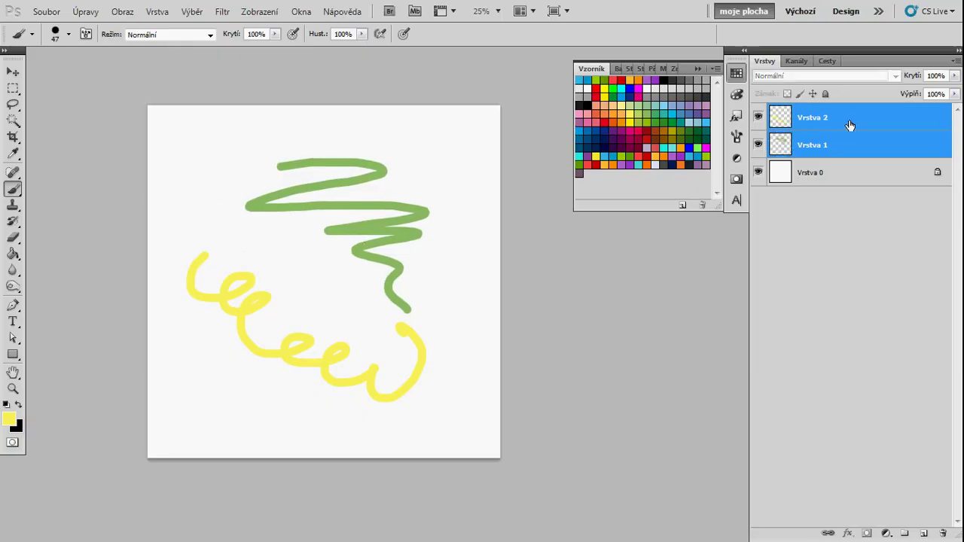
{"action": "left_click", "coordinate": [400, 224]}
{"action": "key", "text": "Return"}
{"action": "key", "text": "v"}
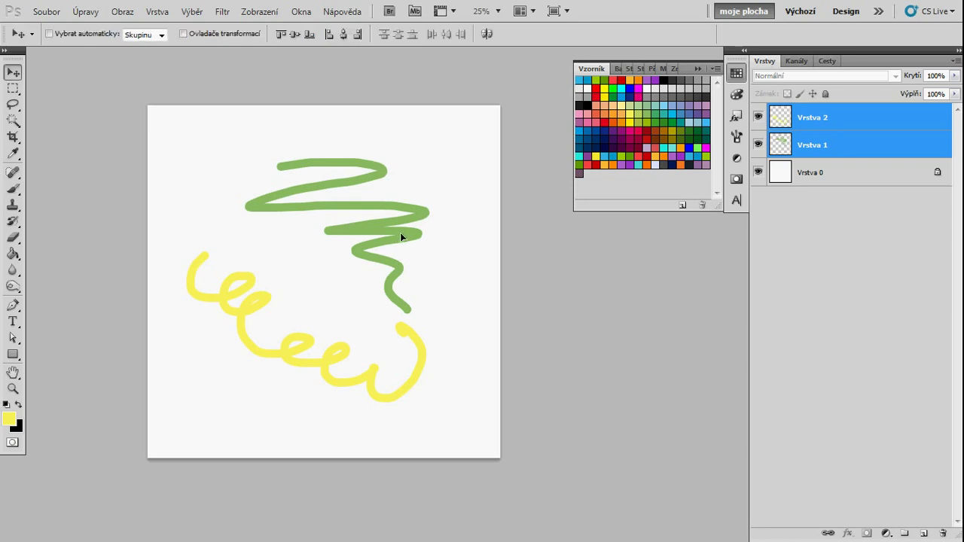
{"action": "mouse_move", "coordinate": [401, 238]}
{"action": "left_mouse_down"}
{"action": "mouse_move", "coordinate": [341, 212]}
{"action": "mouse_move", "coordinate": [388, 230]}
{"action": "left_mouse_up"}
Merge Vrstva 1 and Vrstva 2 with Ctrl+E, move the result, then undo the merge
{"action": "left_click", "coordinate": [877, 153]}
{"action": "left_click", "coordinate": [863, 129], "text": "shift"}
{"action": "key", "text": "ctrl+e"}
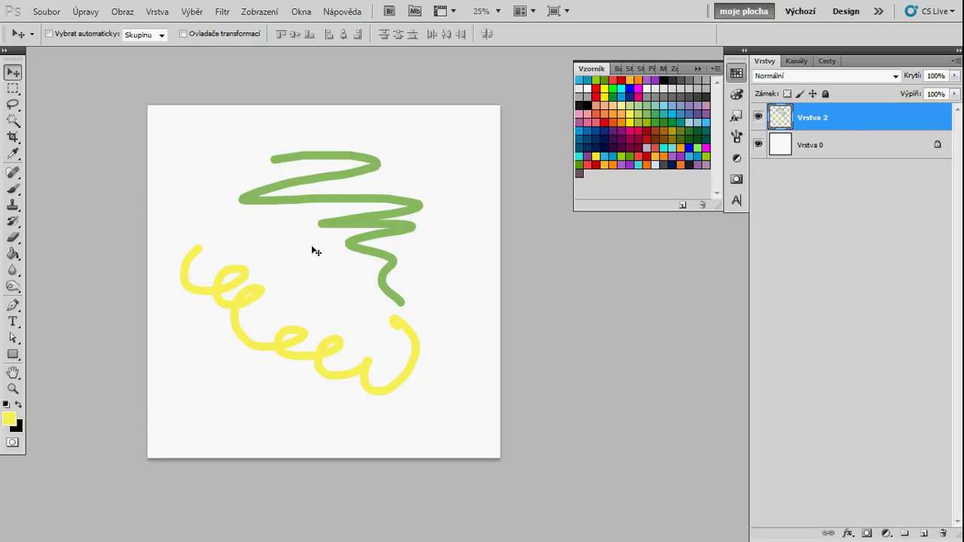
{"action": "left_click_drag", "start_coordinate": [343, 230], "coordinate": [370, 250]}
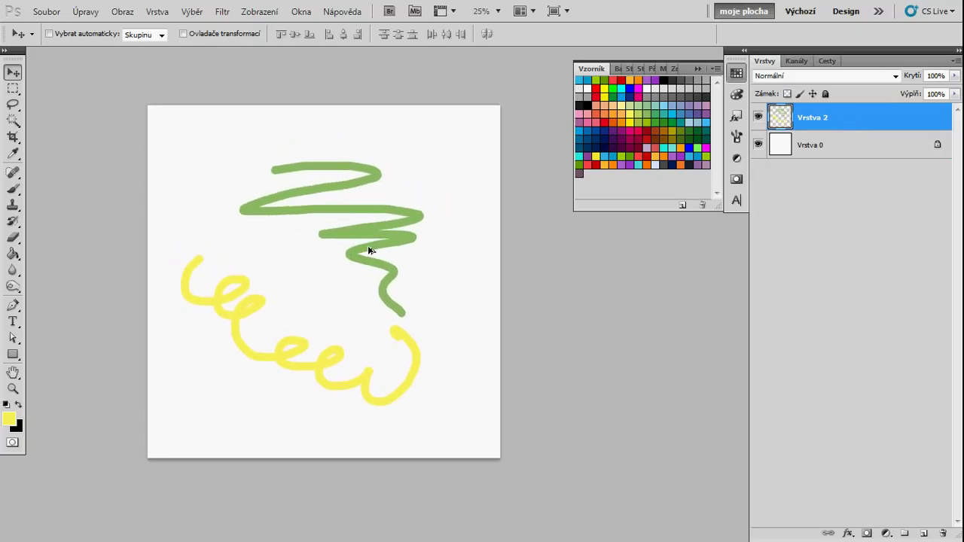
{"action": "key", "text": "ctrl+z"}
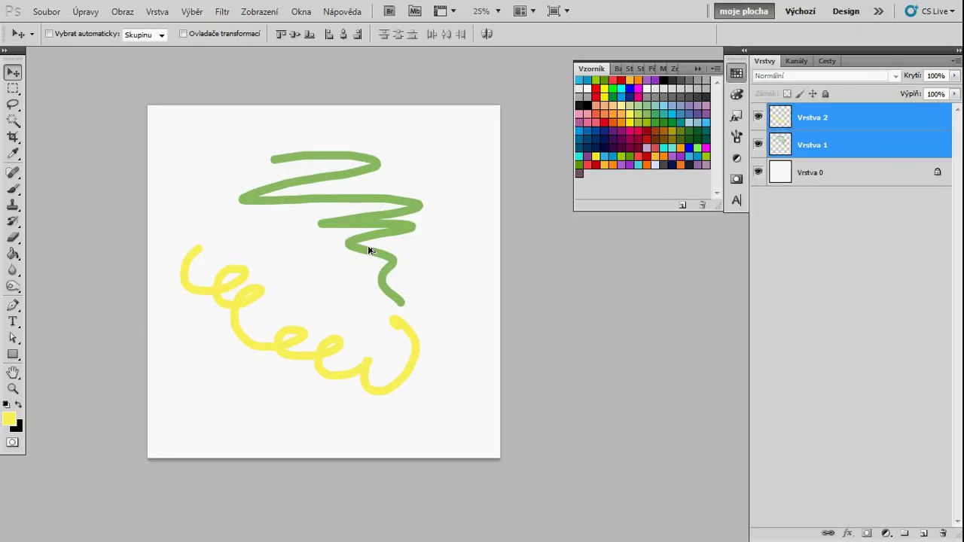
Delete the yellow Vrstva 2 and the green Vrstva 1 stroke layers
{"action": "left_click", "coordinate": [849, 128]}
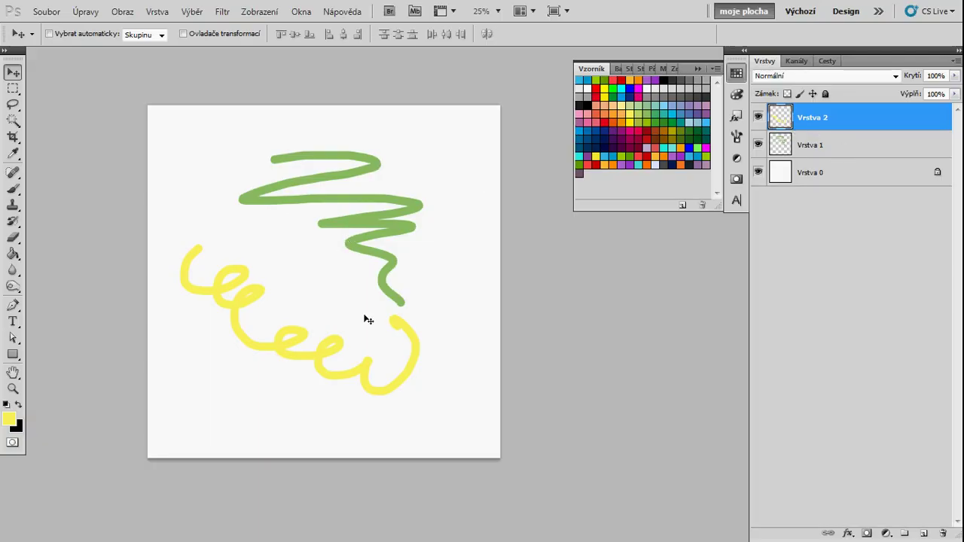
{"action": "left_click", "coordinate": [831, 136]}
{"action": "key", "text": "Delete"}
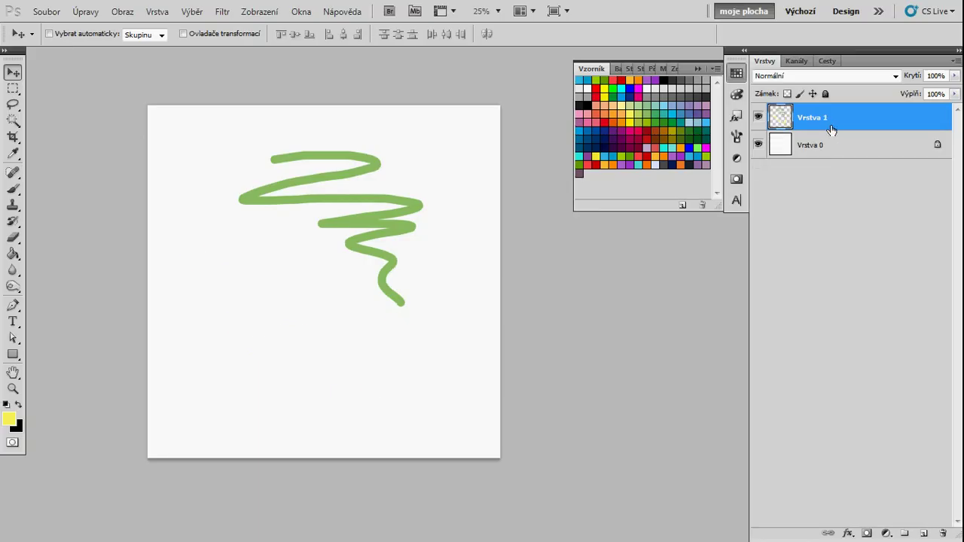
{"action": "key", "text": "Delete"}
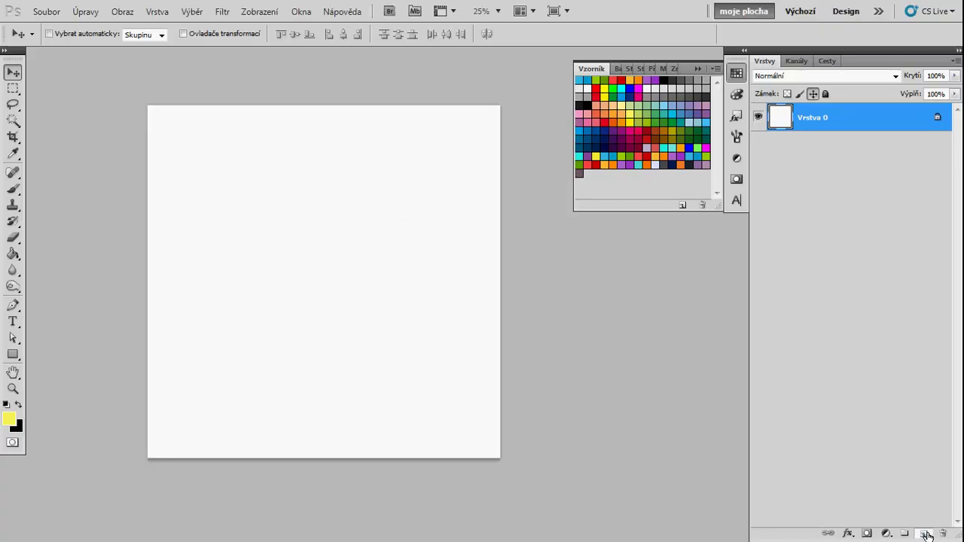
Add a new layer and draw a tall yellow rectangle with the Rectangle tool
{"action": "left_click", "coordinate": [924, 533]}
{"action": "left_click", "coordinate": [13, 355]}
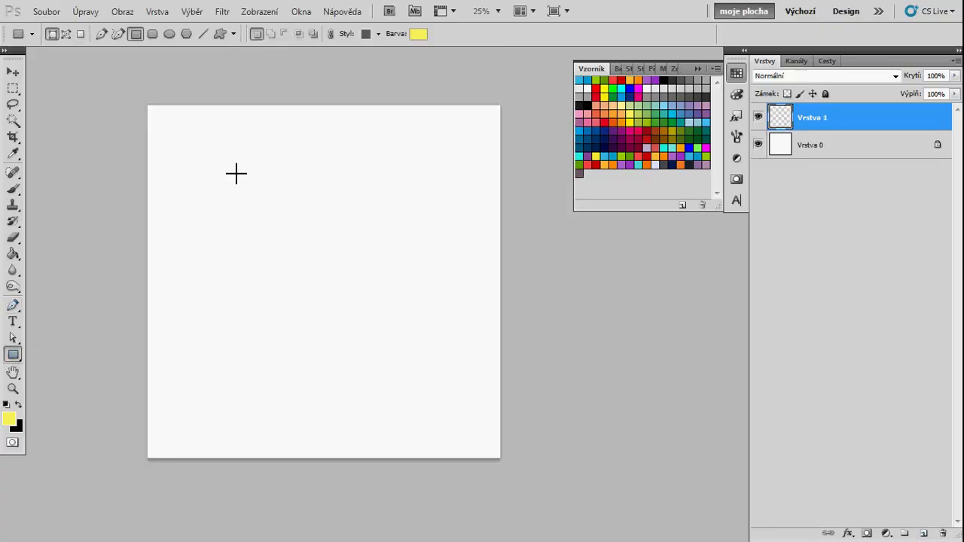
{"action": "left_click_drag", "start_coordinate": [172, 132], "coordinate": [351, 404]}
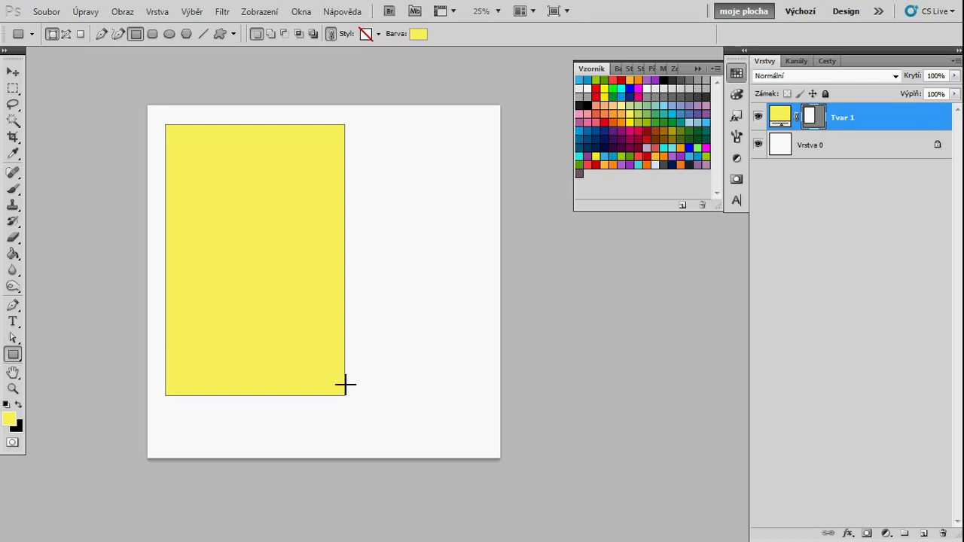
{"action": "key", "text": "v"}
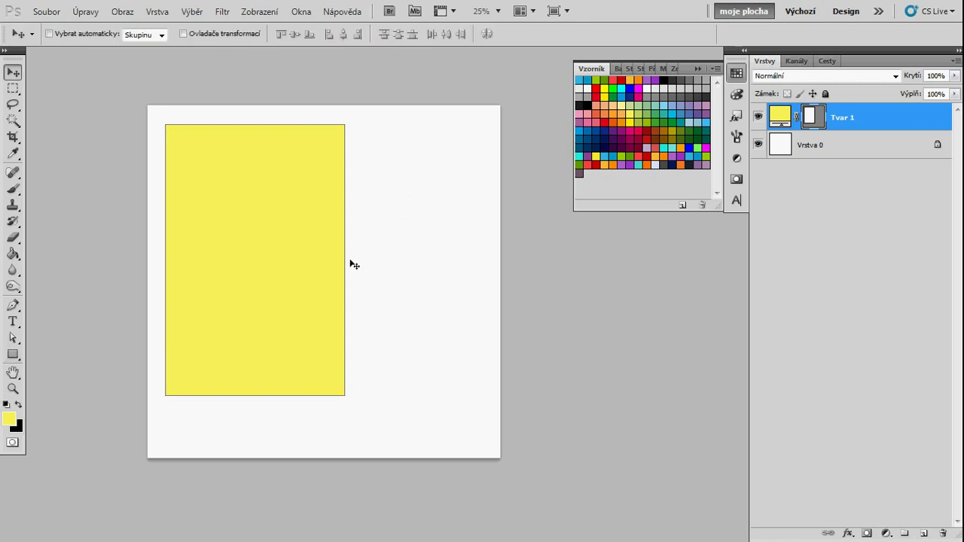
Try red and then green second rectangles, undoing both attempts
{"action": "left_click", "coordinate": [645, 162]}
{"action": "left_click", "coordinate": [13, 354]}
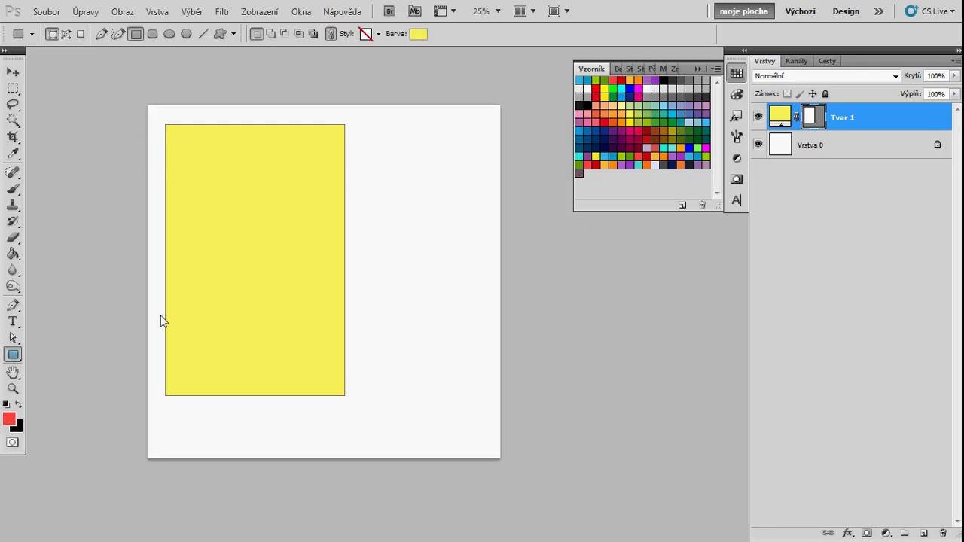
{"action": "left_click_drag", "start_coordinate": [486, 295], "coordinate": [236, 158]}
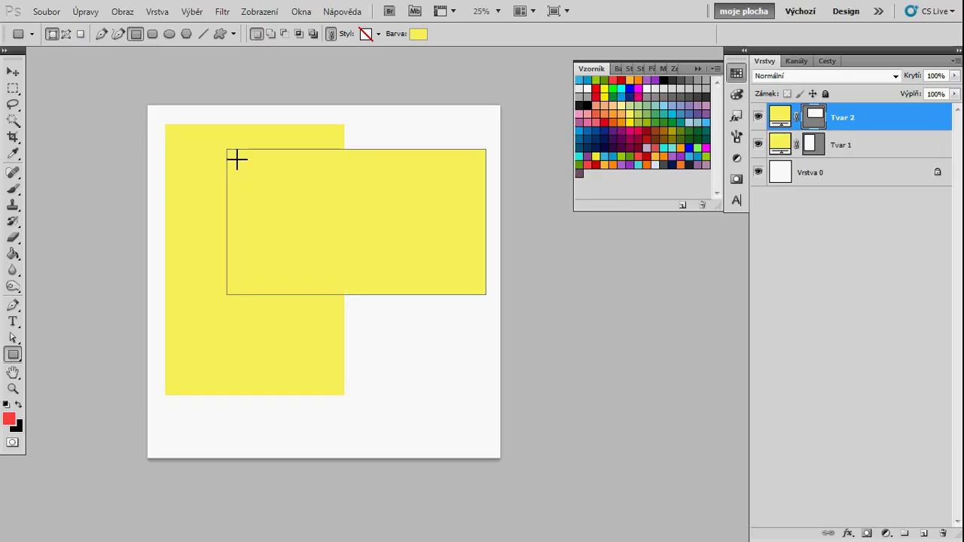
{"action": "key", "text": "ctrl+z"}
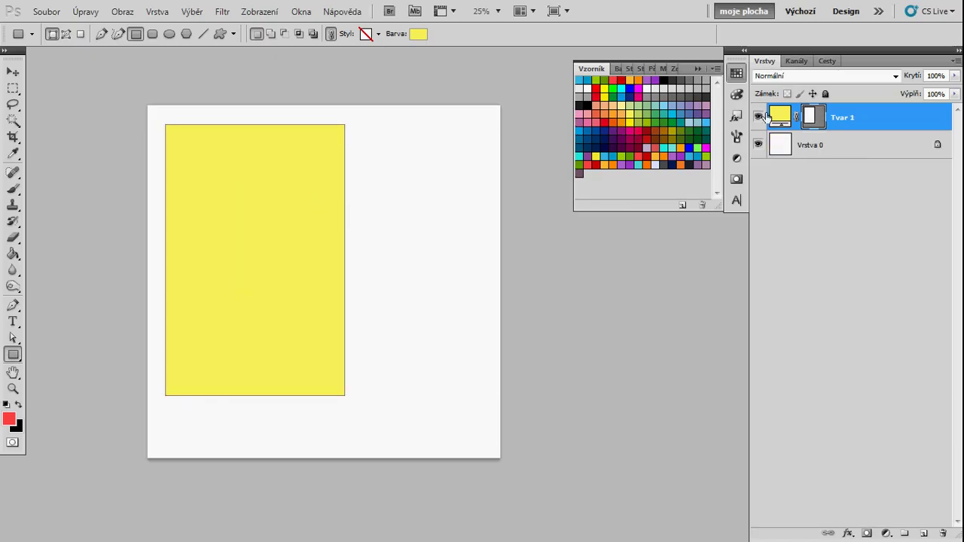
{"action": "left_click", "coordinate": [675, 125]}
{"action": "left_click_drag", "start_coordinate": [449, 296], "coordinate": [224, 155]}
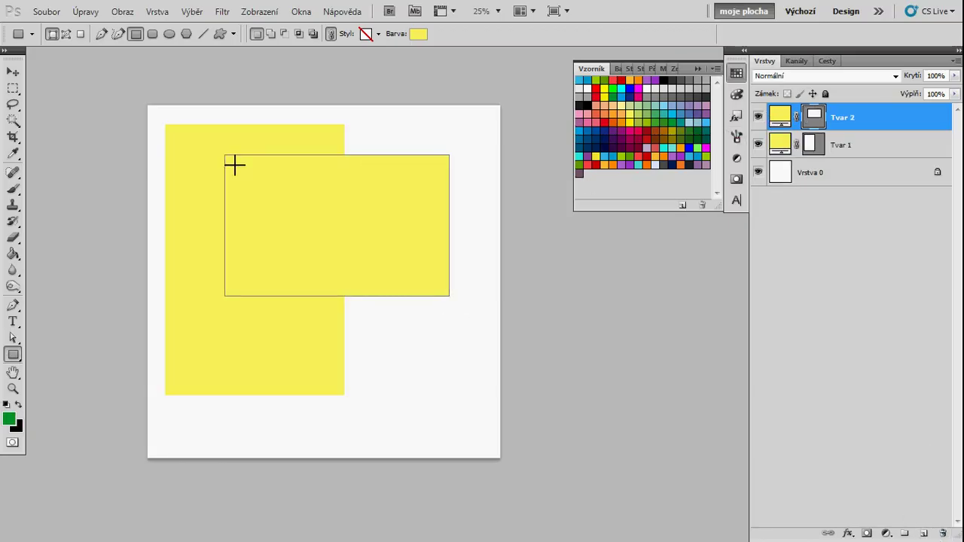
{"action": "key", "text": "ctrl+z"}
On a new layer, draw a green rectangle Tvar 2 overlapping the yellow one's right side
{"action": "left_click", "coordinate": [924, 533]}
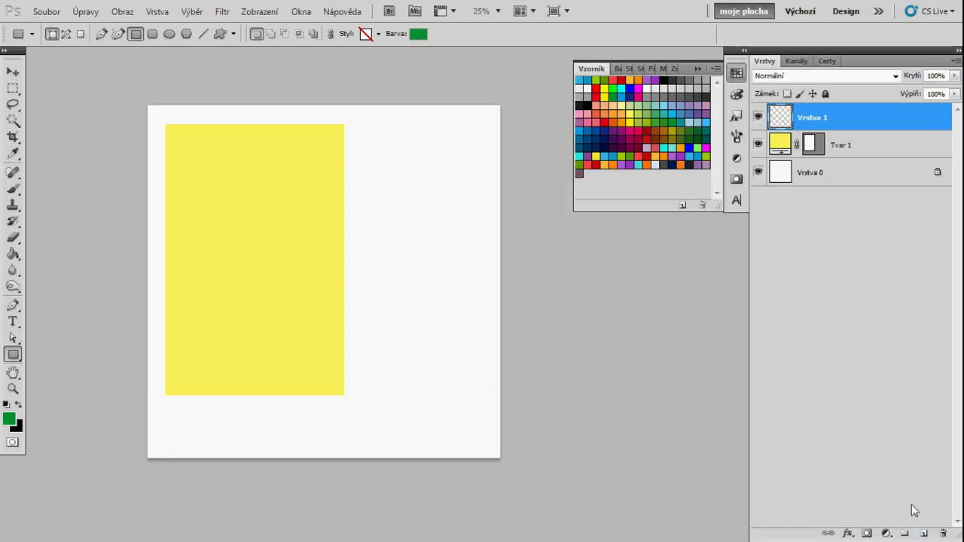
{"action": "left_click_drag", "start_coordinate": [459, 288], "coordinate": [201, 157]}
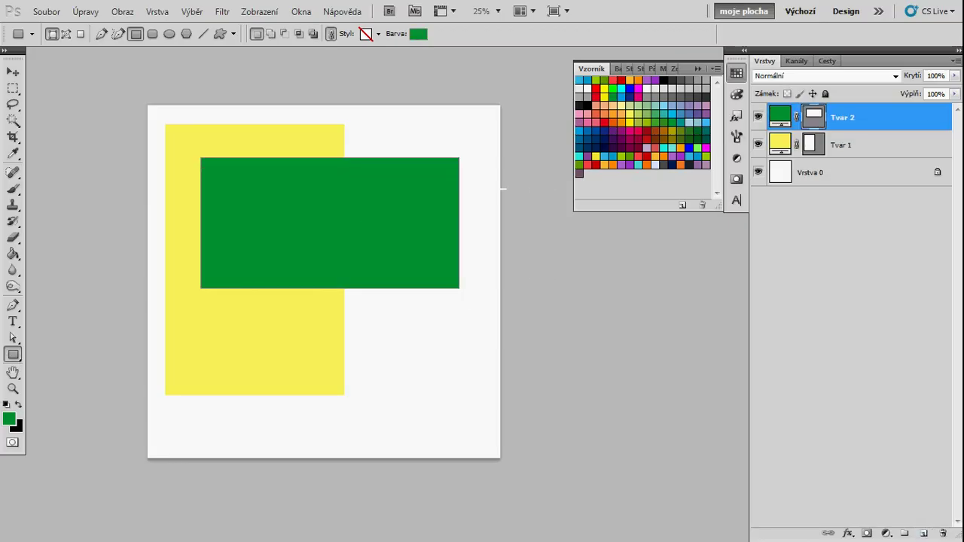
{"action": "key", "text": "v"}
{"action": "left_click", "coordinate": [899, 144]}
{"action": "left_click", "coordinate": [895, 125]}
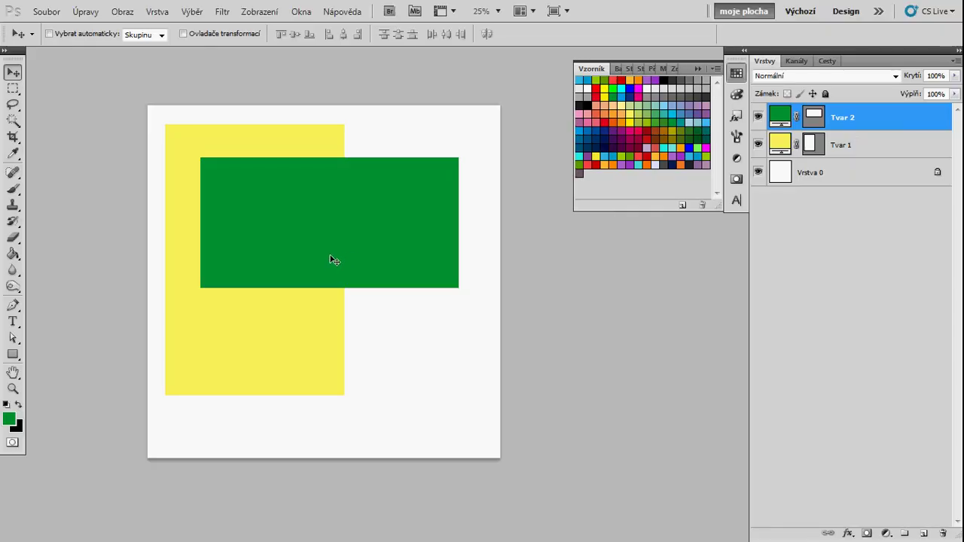
Nudge the green rectangle up-right and move layer Tvar 2 below Tvar 1
{"action": "left_click_drag", "start_coordinate": [327, 227], "coordinate": [336, 211]}
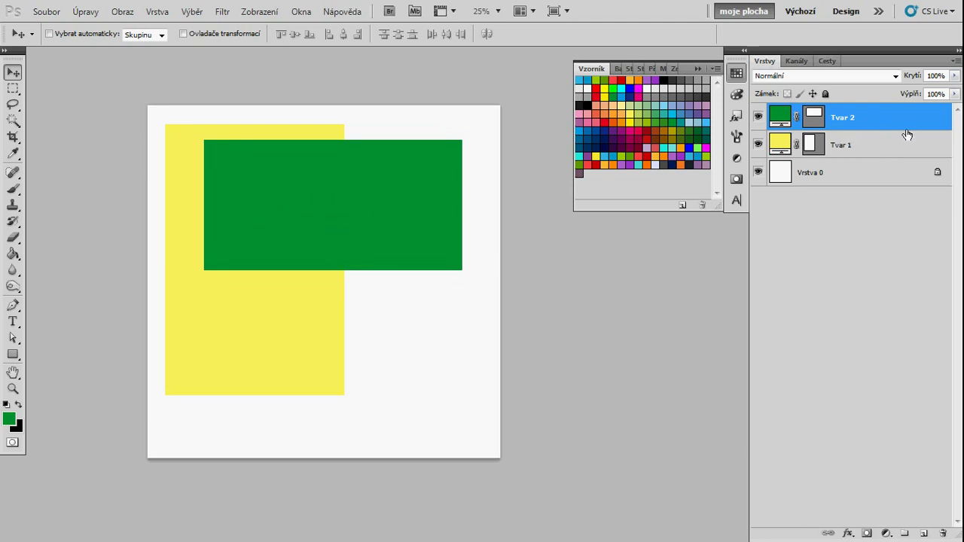
{"action": "left_click_drag", "start_coordinate": [895, 114], "coordinate": [894, 157]}
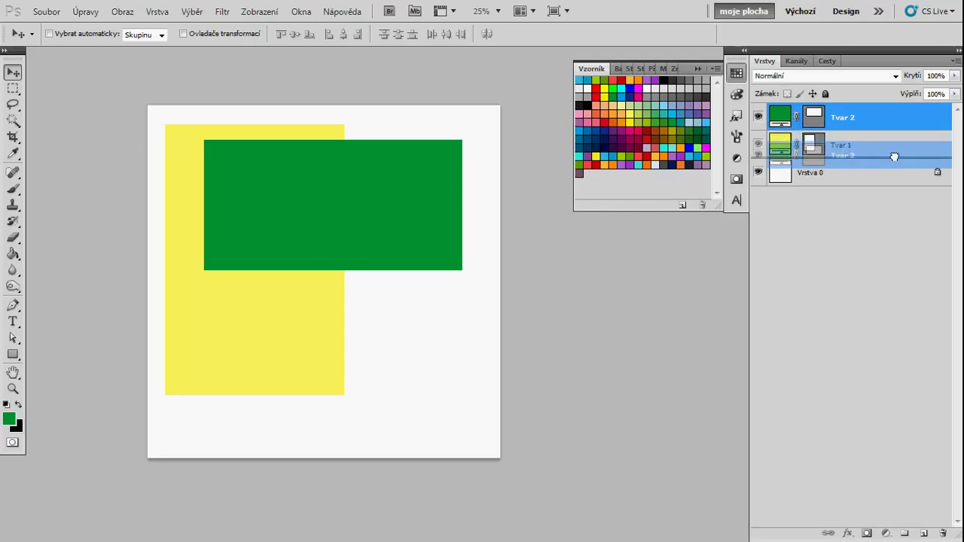
{"action": "left_click_drag", "start_coordinate": [894, 157], "coordinate": [894, 156]}
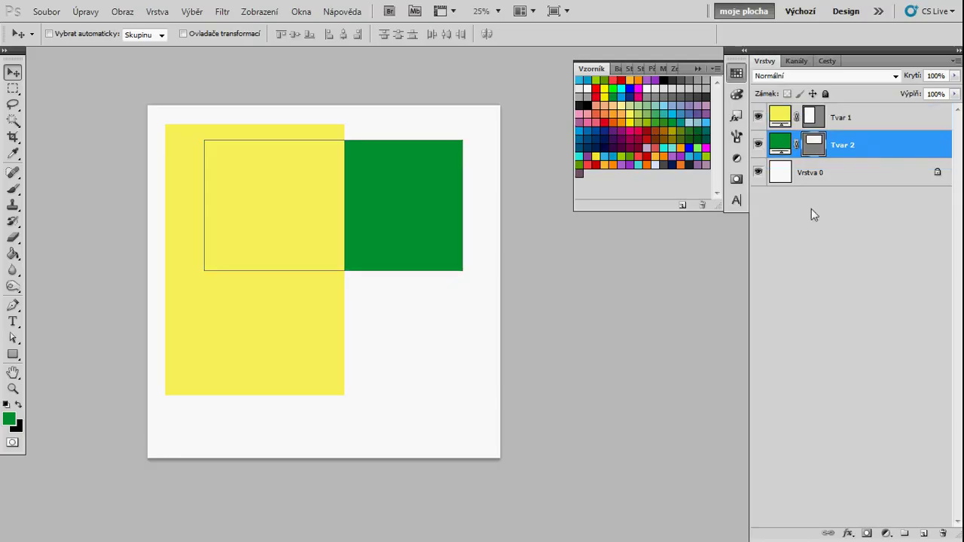
Select Tvar 1 and move the yellow rectangle up and to the left
{"action": "left_click", "coordinate": [903, 175]}
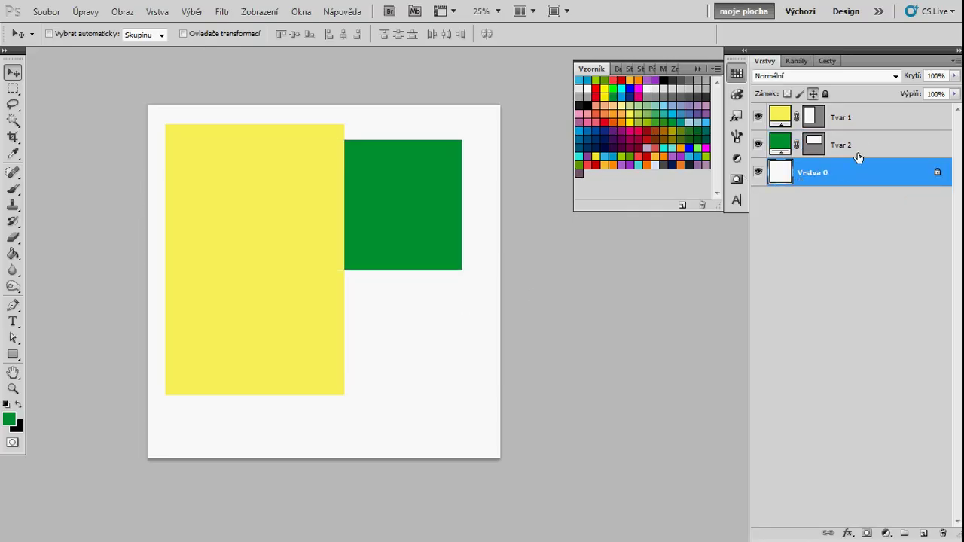
{"action": "left_click", "coordinate": [878, 119]}
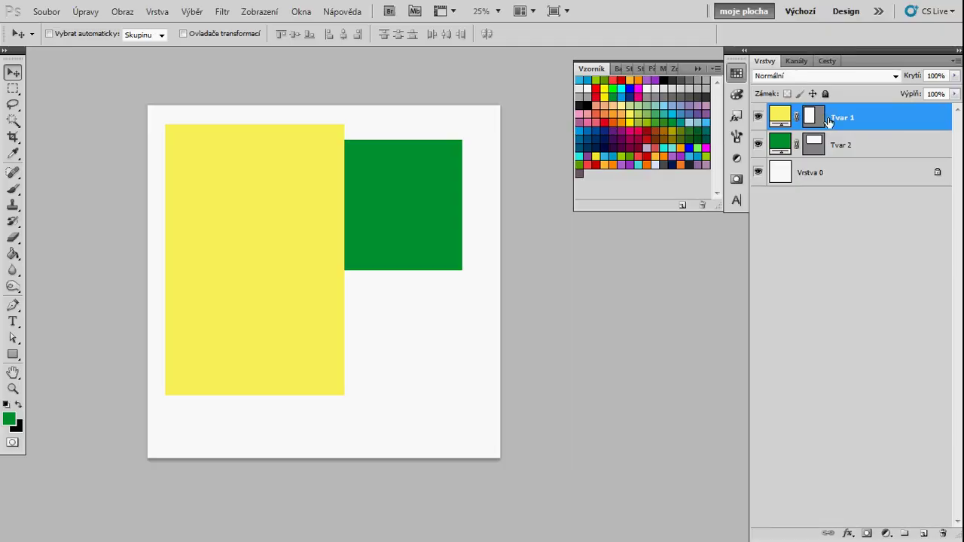
{"action": "left_click_drag", "start_coordinate": [254, 225], "coordinate": [238, 198]}
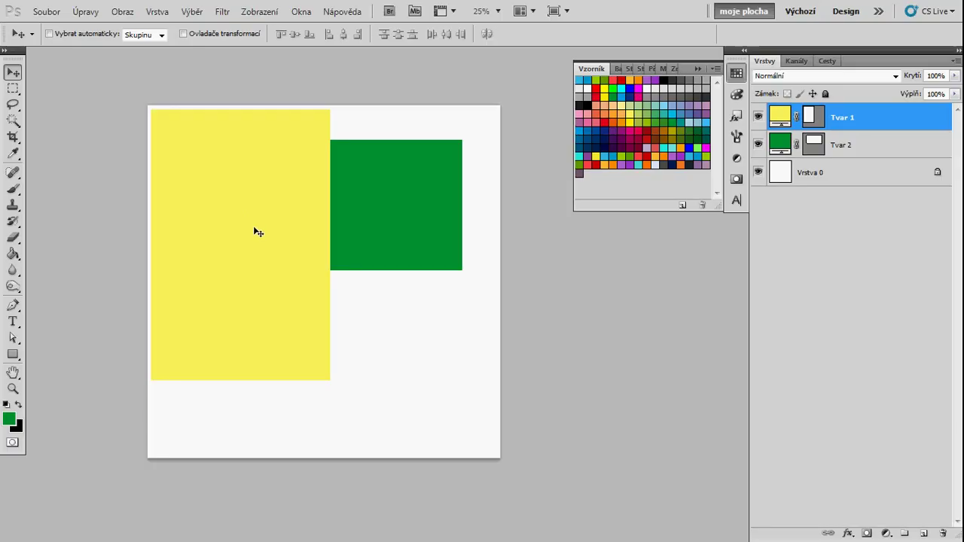
Scale the yellow rectangle with Free Transform to cover most of the page
{"action": "key", "text": "ctrl+t"}
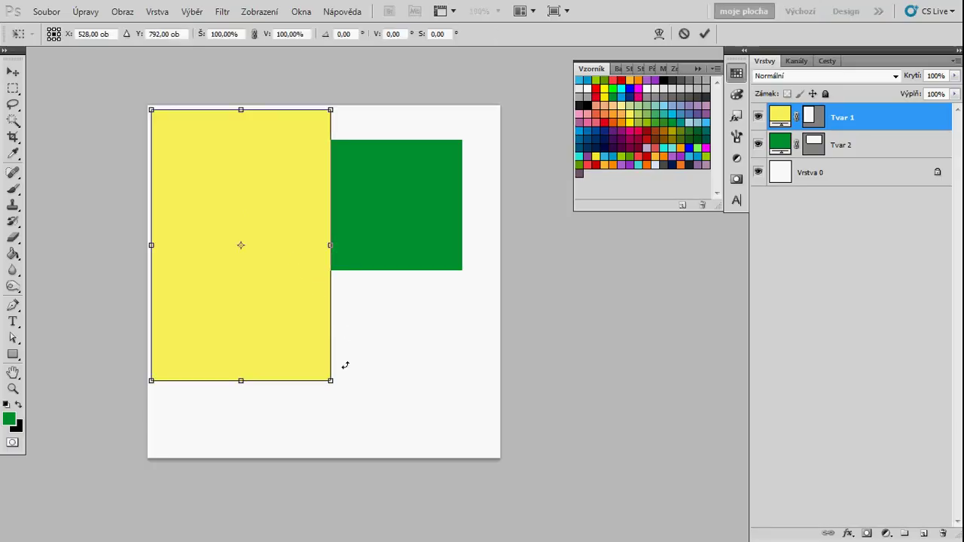
{"action": "left_click_drag", "start_coordinate": [332, 382], "coordinate": [478, 401]}
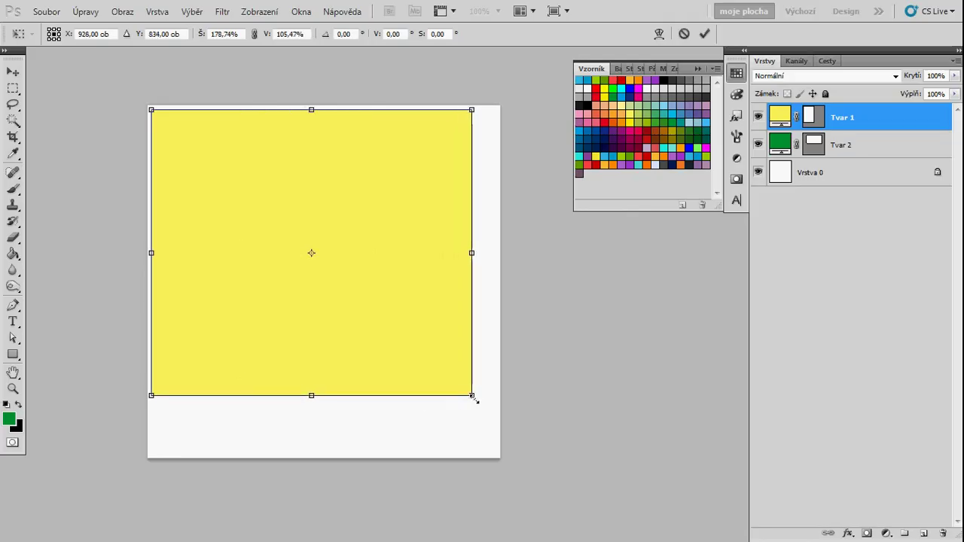
{"action": "key", "text": "Return"}
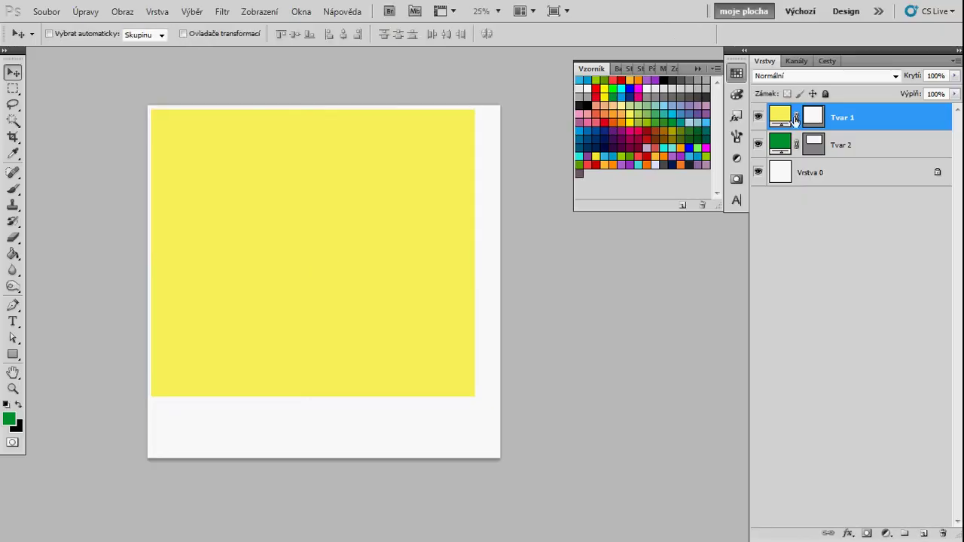
Move layer Tvar 2 above Tvar 1, then drag Tvar 2 to the trash
{"action": "left_click", "coordinate": [876, 150]}
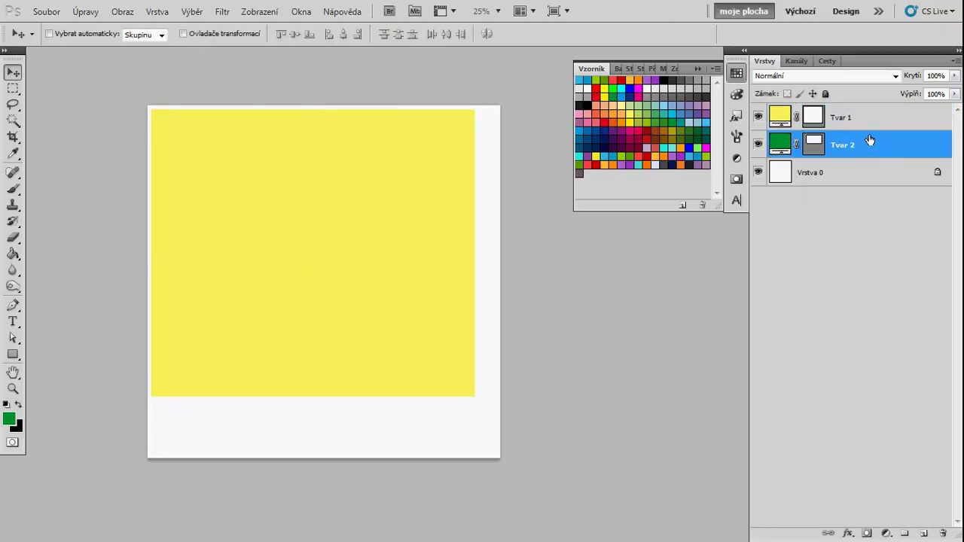
{"action": "left_click_drag", "start_coordinate": [873, 152], "coordinate": [878, 117]}
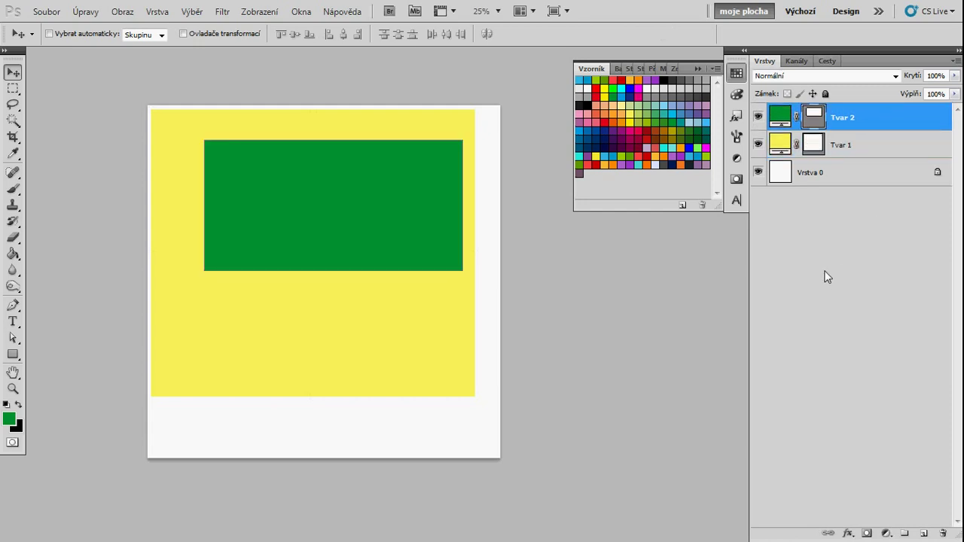
{"action": "left_click", "coordinate": [878, 147]}
{"action": "left_click", "coordinate": [882, 175]}
{"action": "left_click", "coordinate": [883, 128]}
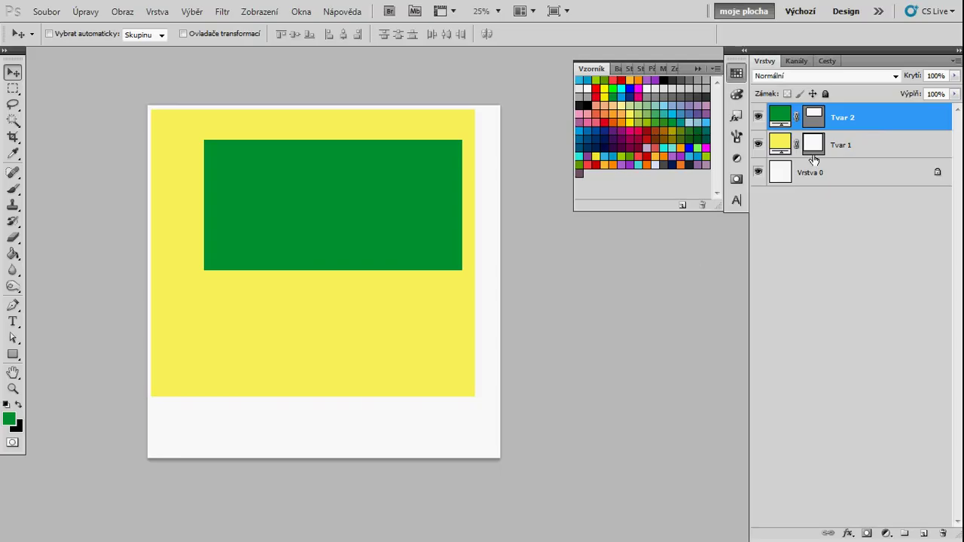
{"action": "mouse_move", "coordinate": [888, 115]}
{"action": "left_mouse_down"}
{"action": "mouse_move", "coordinate": [902, 133]}
{"action": "mouse_move", "coordinate": [945, 535]}
{"action": "left_mouse_up"}
Delete layer Tvar 1 and add four new empty layers
{"action": "left_click_drag", "start_coordinate": [902, 123], "coordinate": [946, 535]}
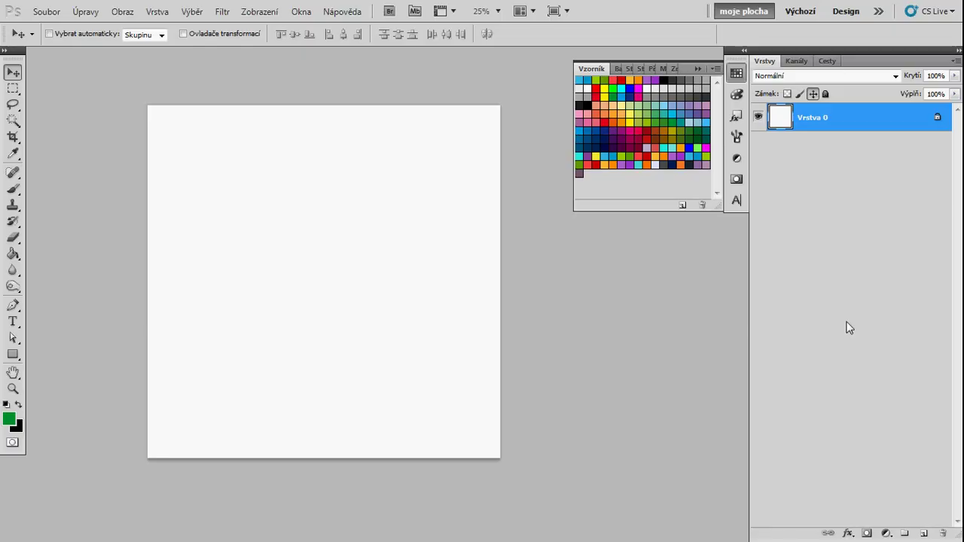
{"action": "left_click", "coordinate": [926, 534]}
{"action": "left_click", "coordinate": [926, 534]}
{"action": "left_click", "coordinate": [926, 534]}
{"action": "left_click", "coordinate": [926, 534]}
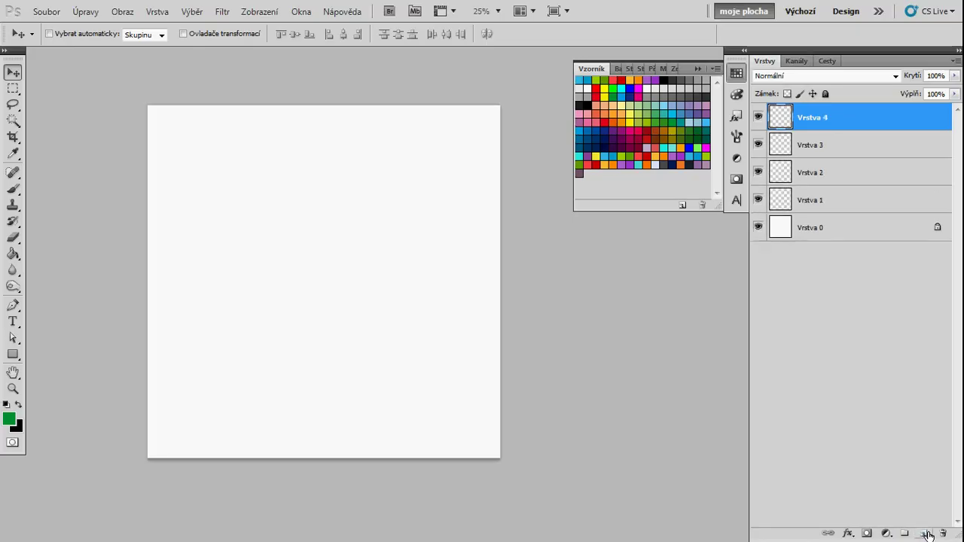
{"action": "left_click", "coordinate": [926, 534]}
On Vrstva 1, draw a tall green rectangle on the left of the canvas
{"action": "left_click", "coordinate": [843, 235]}
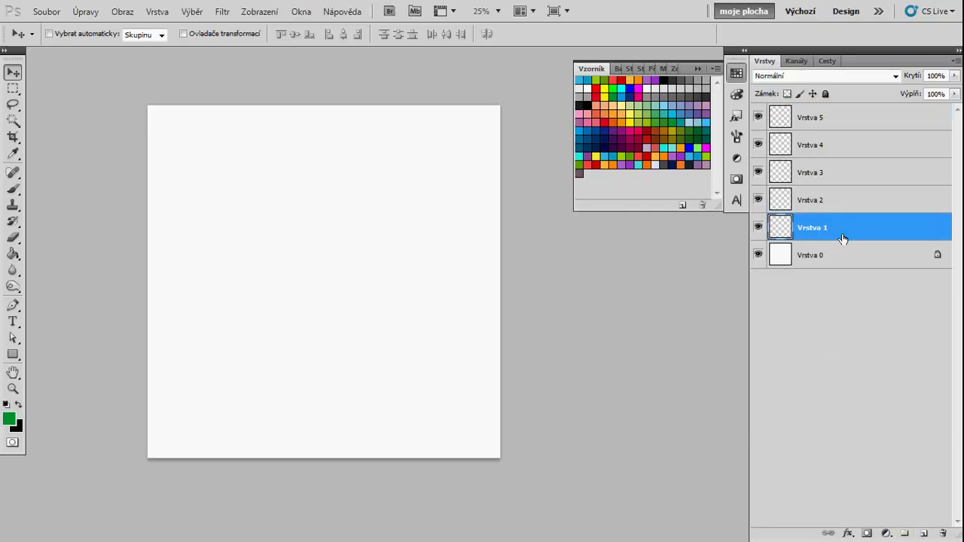
{"action": "left_click", "coordinate": [12, 354]}
{"action": "left_click_drag", "start_coordinate": [183, 143], "coordinate": [243, 403]}
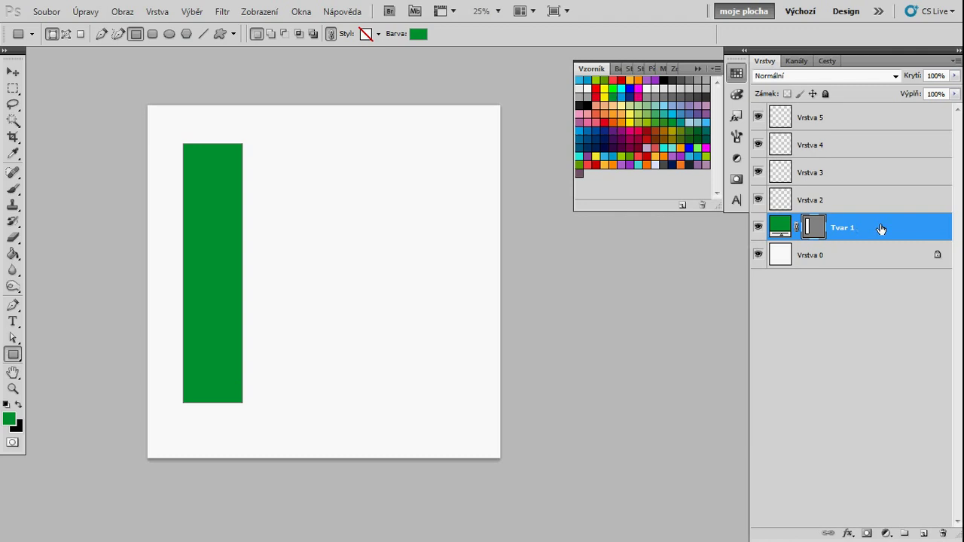
On Vrstva 2, draw a red rounded square right of the green bar
{"action": "left_click", "coordinate": [832, 208]}
{"action": "left_click", "coordinate": [642, 163]}
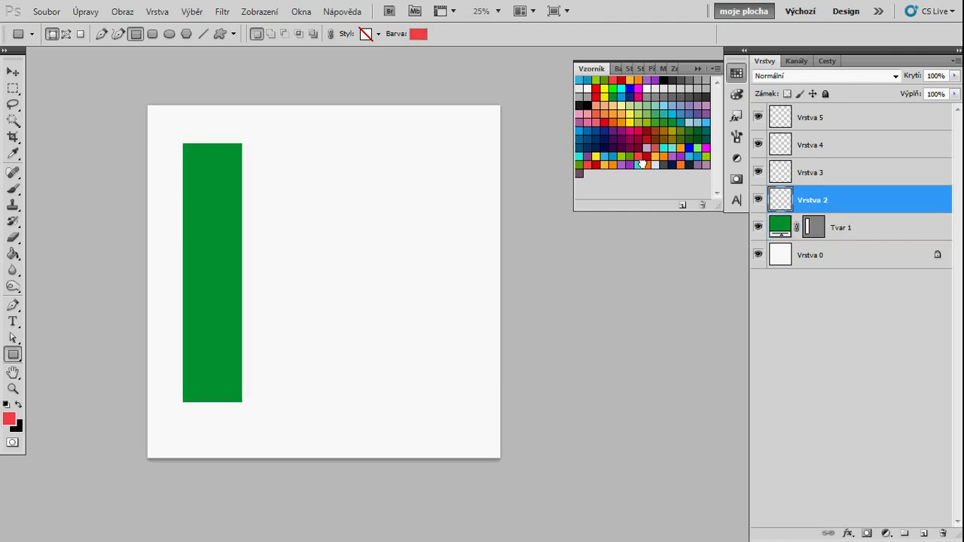
{"action": "right_click", "coordinate": [13, 355]}
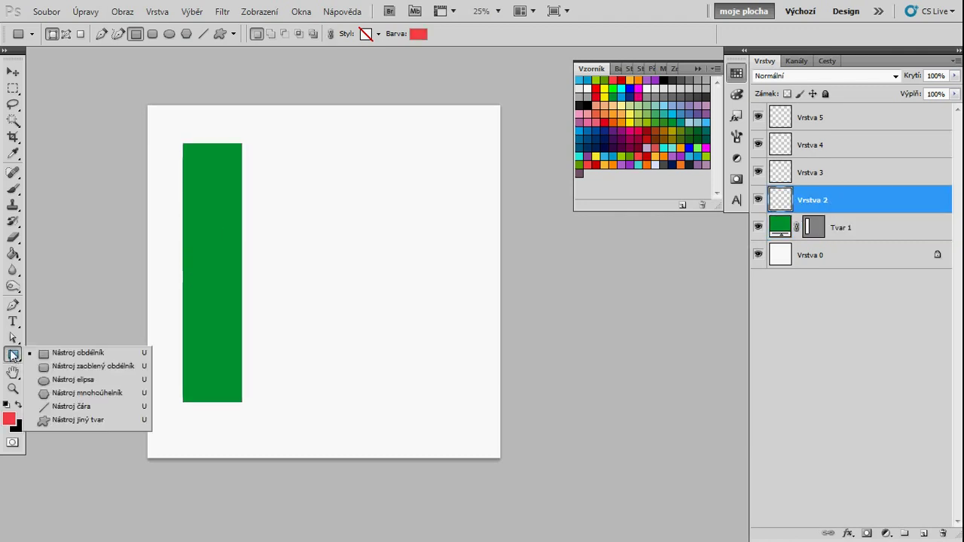
{"action": "left_click", "coordinate": [63, 369]}
{"action": "left_click_drag", "start_coordinate": [267, 136], "coordinate": [448, 339]}
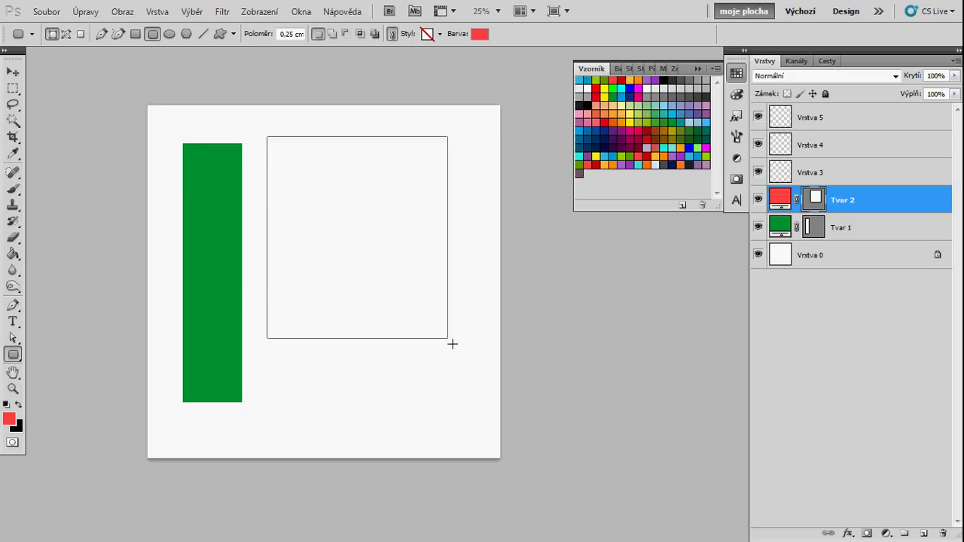
On Vrstva 3, draw a teal circle over the red square's lower left
{"action": "left_click", "coordinate": [856, 176]}
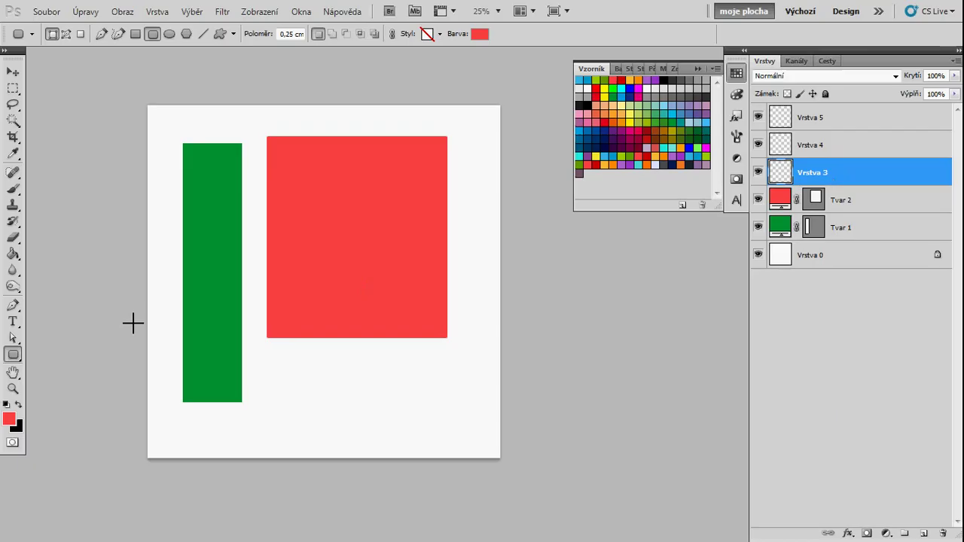
{"action": "right_click", "coordinate": [19, 360]}
{"action": "left_click", "coordinate": [65, 379]}
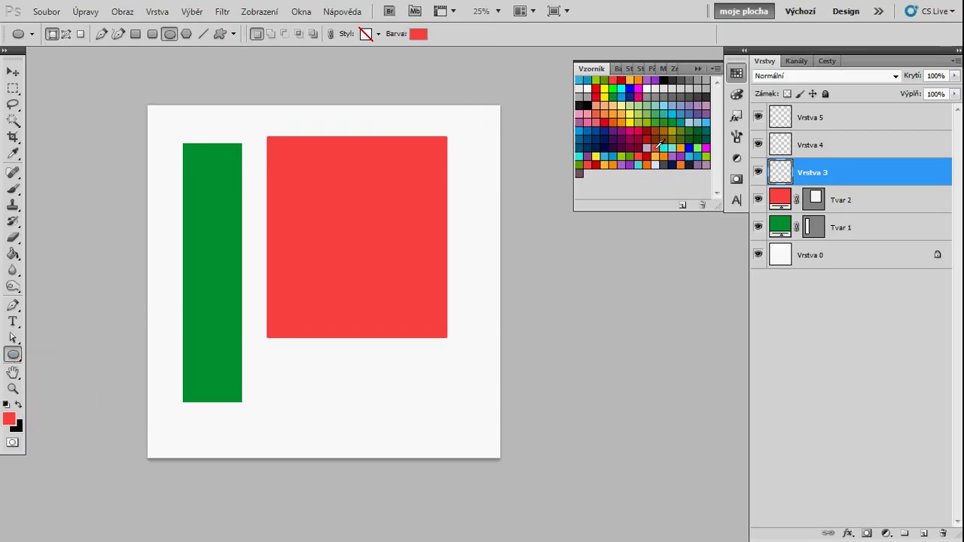
{"action": "left_click", "coordinate": [687, 127]}
{"action": "left_click_drag", "start_coordinate": [410, 394], "coordinate": [217, 241]}
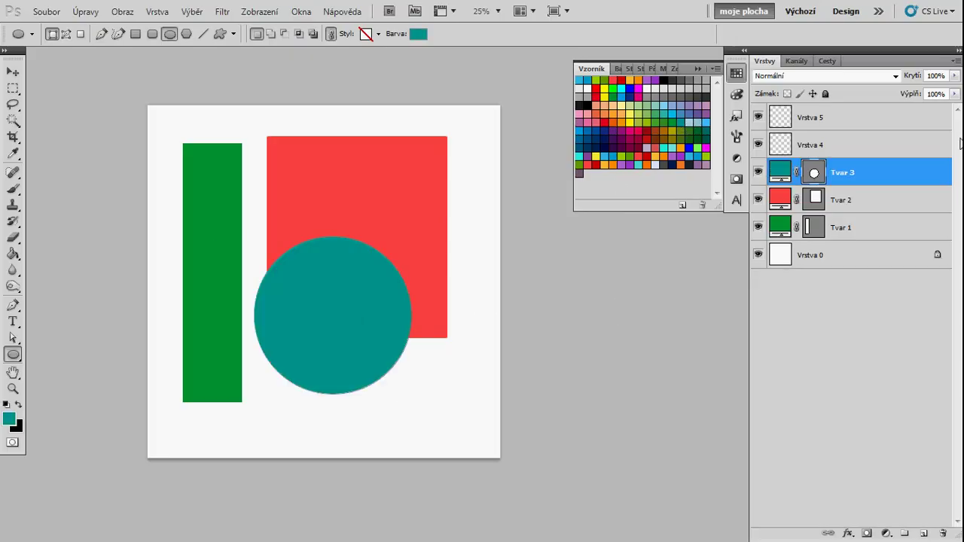
On Vrstva 4, draw a yellow circle over the top of the green bar
{"action": "left_click", "coordinate": [888, 146]}
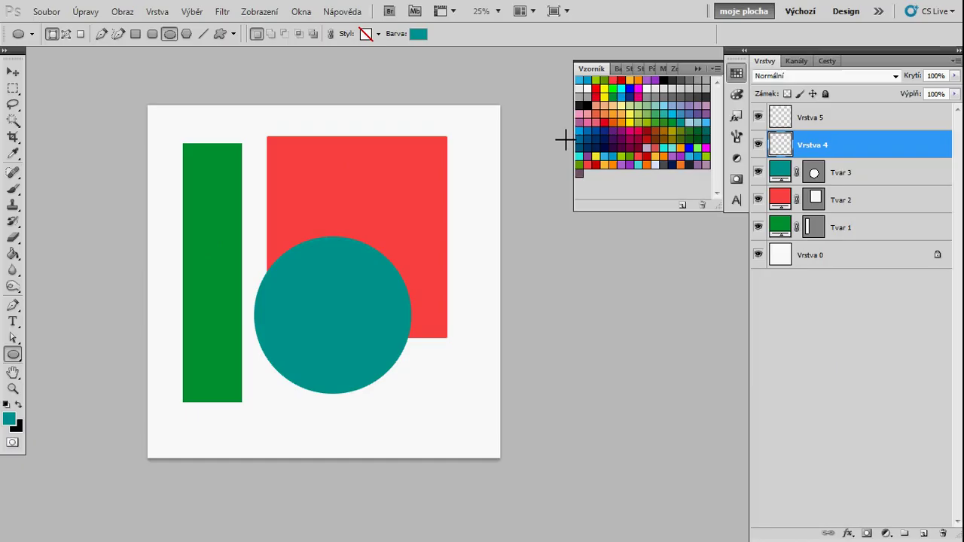
{"action": "left_click", "coordinate": [632, 126]}
{"action": "left_click_drag", "start_coordinate": [212, 126], "coordinate": [348, 244]}
On Vrstva 5, draw a dark grey five-sided polygon on the red square's right edge
{"action": "left_click", "coordinate": [782, 121]}
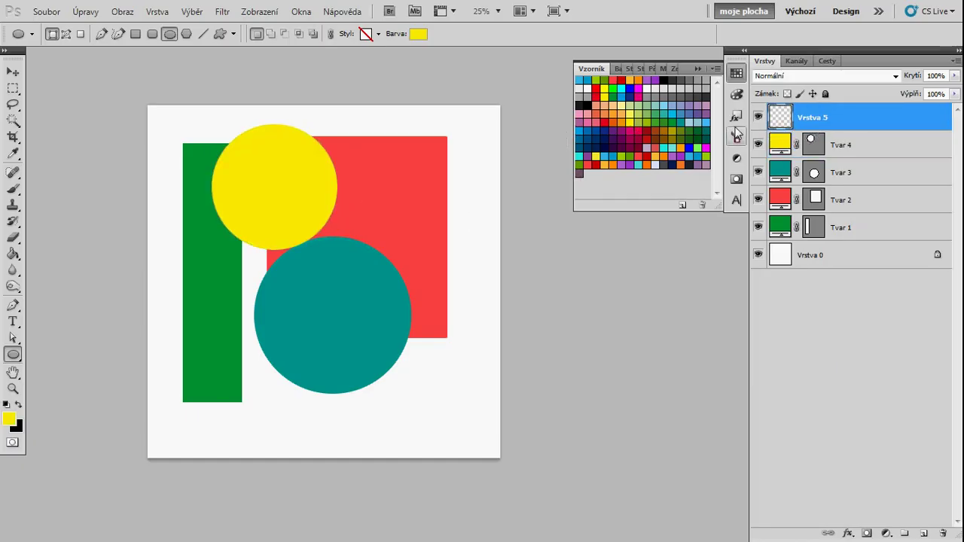
{"action": "left_click", "coordinate": [700, 97]}
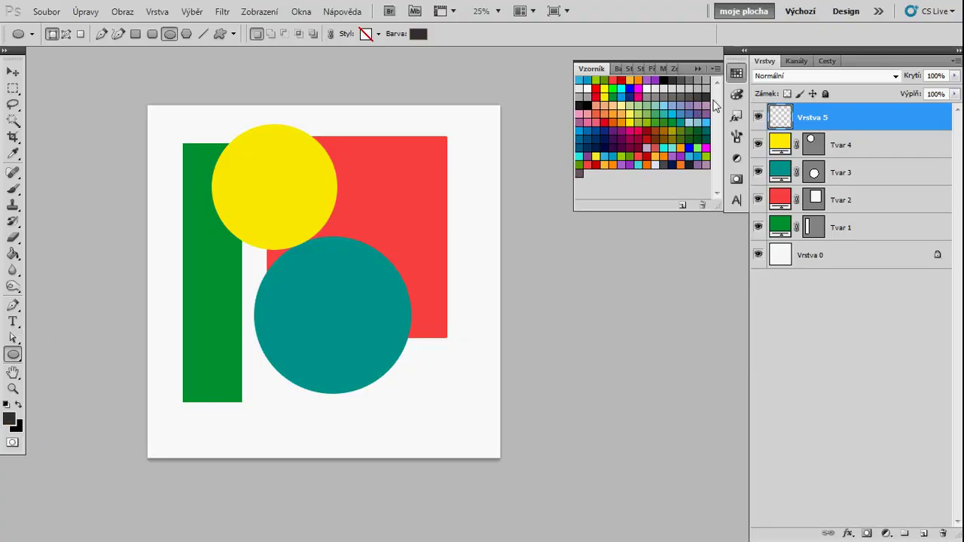
{"action": "right_click", "coordinate": [13, 354]}
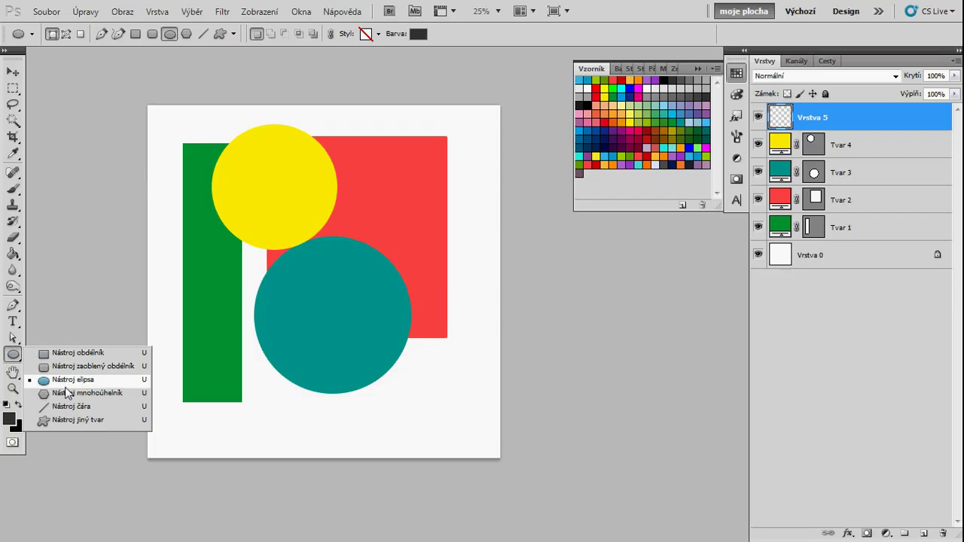
{"action": "left_click", "coordinate": [67, 393]}
{"action": "left_click_drag", "start_coordinate": [467, 256], "coordinate": [477, 218]}
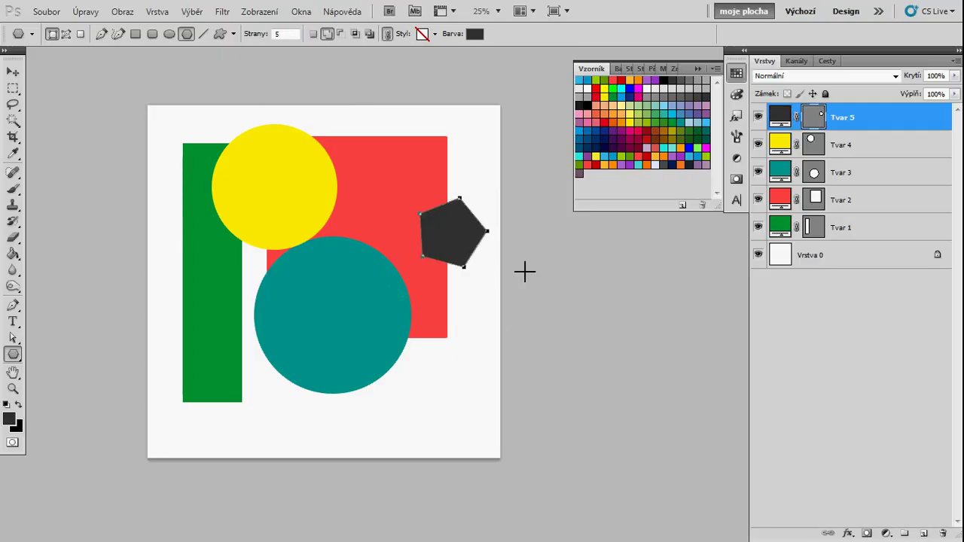
Select the green bar's shape on Tvar 1 and move it up and to the left
{"action": "left_click", "coordinate": [864, 151]}
{"action": "left_click", "coordinate": [880, 125]}
{"action": "left_click", "coordinate": [880, 160]}
{"action": "left_click", "coordinate": [880, 185]}
{"action": "left_click", "coordinate": [880, 208]}
{"action": "left_click", "coordinate": [880, 228]}
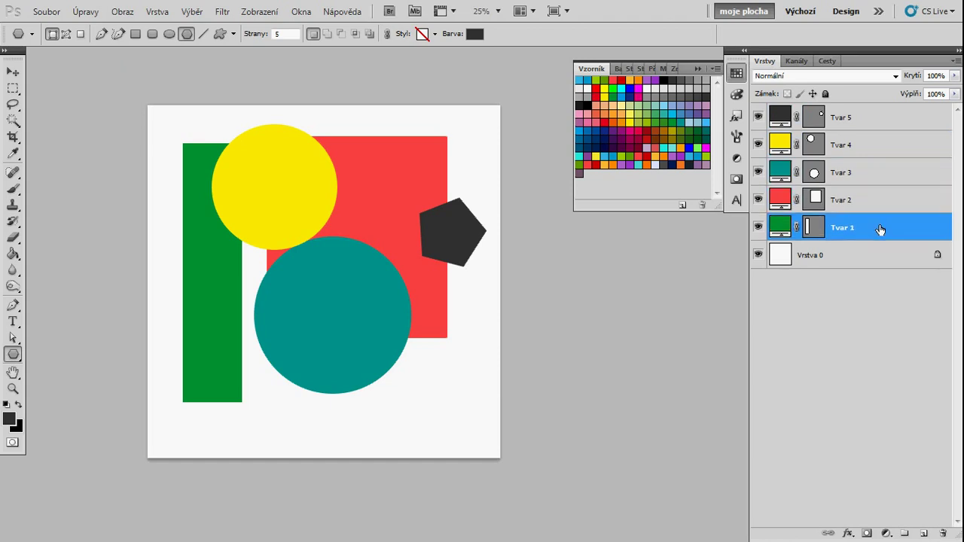
{"action": "left_click", "coordinate": [879, 202]}
{"action": "left_click", "coordinate": [872, 229]}
{"action": "left_click_drag", "start_coordinate": [219, 288], "coordinate": [204, 262]}
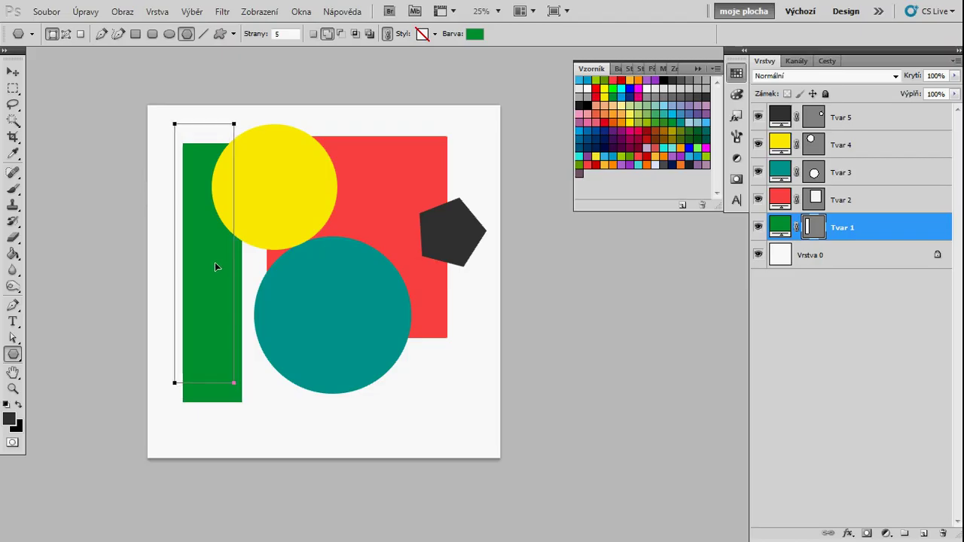
Select Tvar 3 and Tvar 1, group them with Ctrl+G into Skupina 1, and expand it
{"action": "left_click", "coordinate": [883, 177]}
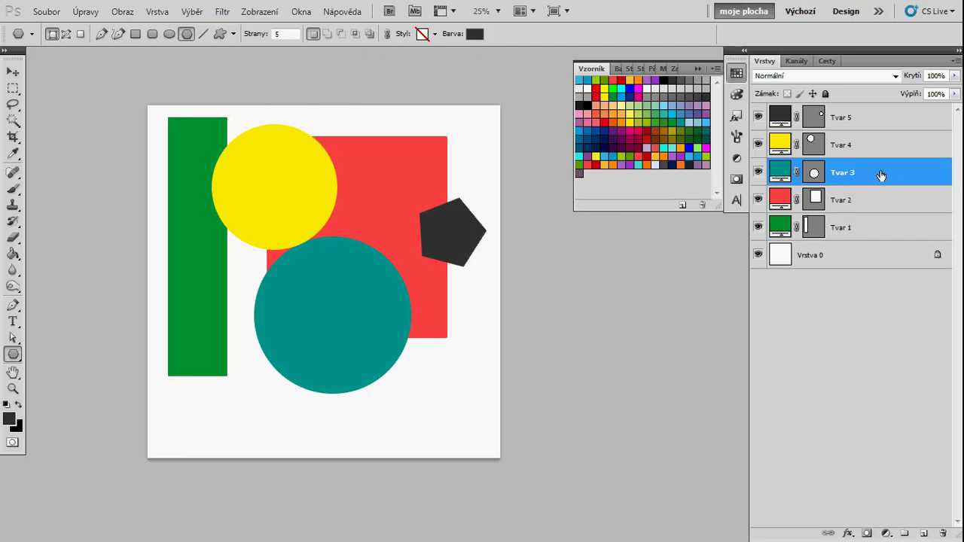
{"action": "left_click", "coordinate": [876, 229]}
{"action": "left_click", "coordinate": [879, 181]}
{"action": "left_click", "coordinate": [882, 227]}
{"action": "left_click", "coordinate": [882, 180]}
{"action": "left_click", "coordinate": [880, 230], "text": "ctrl"}
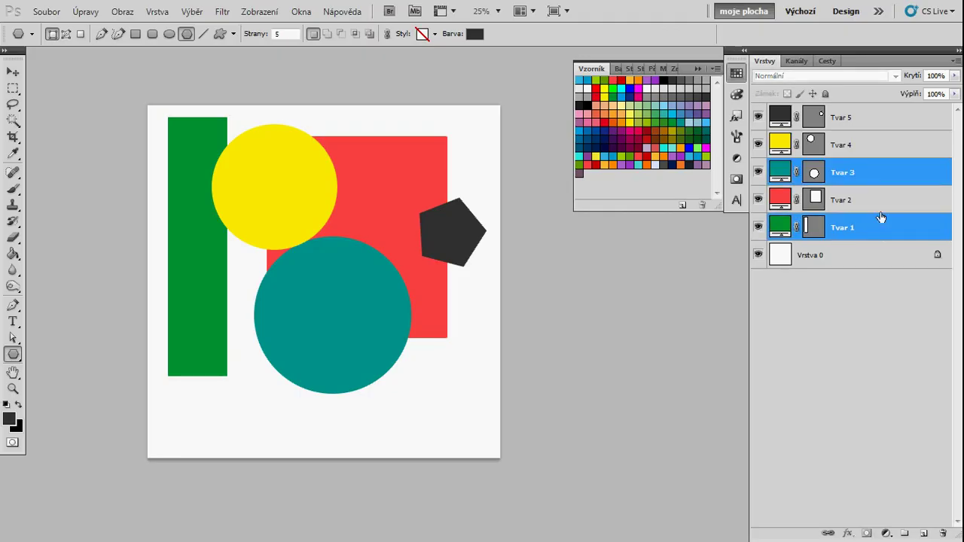
{"action": "left_click", "coordinate": [883, 226], "text": "ctrl"}
{"action": "left_click", "coordinate": [882, 235], "text": "ctrl"}
{"action": "key", "text": "ctrl+g"}
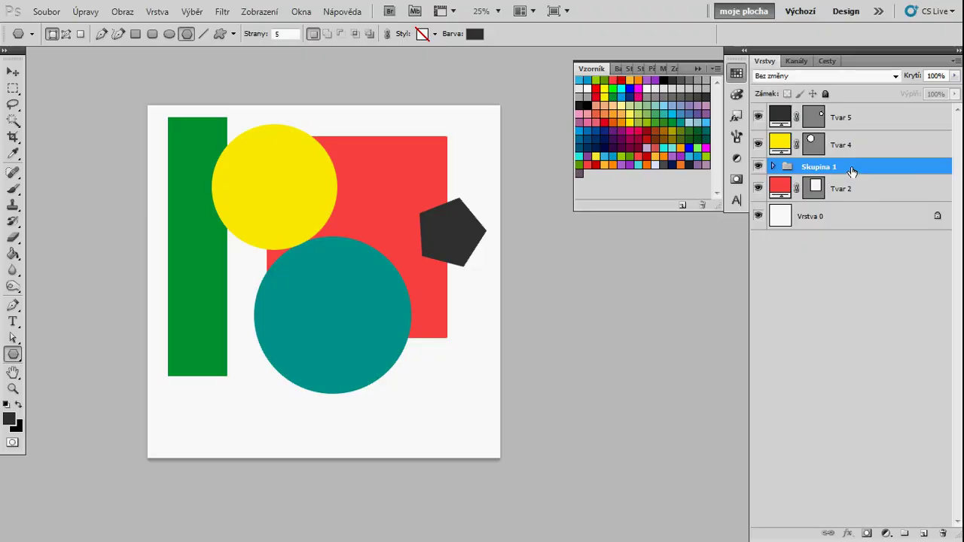
{"action": "left_click", "coordinate": [775, 167]}
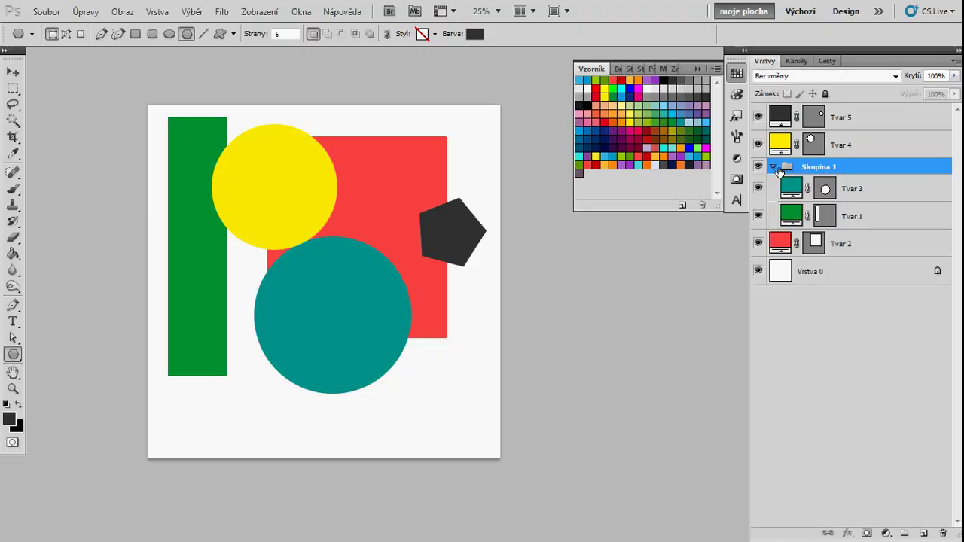
{"action": "left_click", "coordinate": [774, 166]}
{"action": "left_click", "coordinate": [775, 166]}
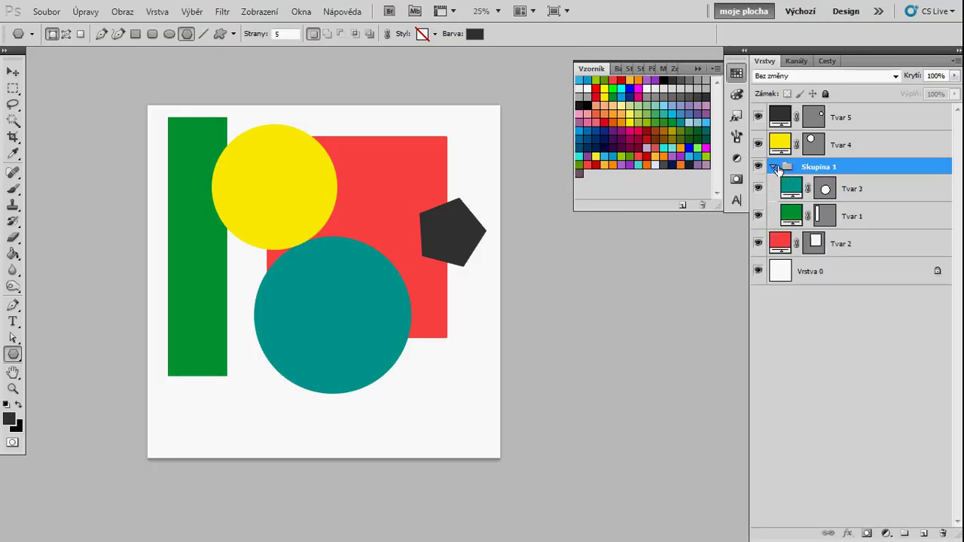
Collapse Skupina 1 and hide its green bar and teal circle
{"action": "left_click", "coordinate": [874, 189]}
{"action": "left_click", "coordinate": [884, 217]}
{"action": "left_click", "coordinate": [880, 184]}
{"action": "left_click", "coordinate": [878, 169]}
{"action": "left_click", "coordinate": [775, 167]}
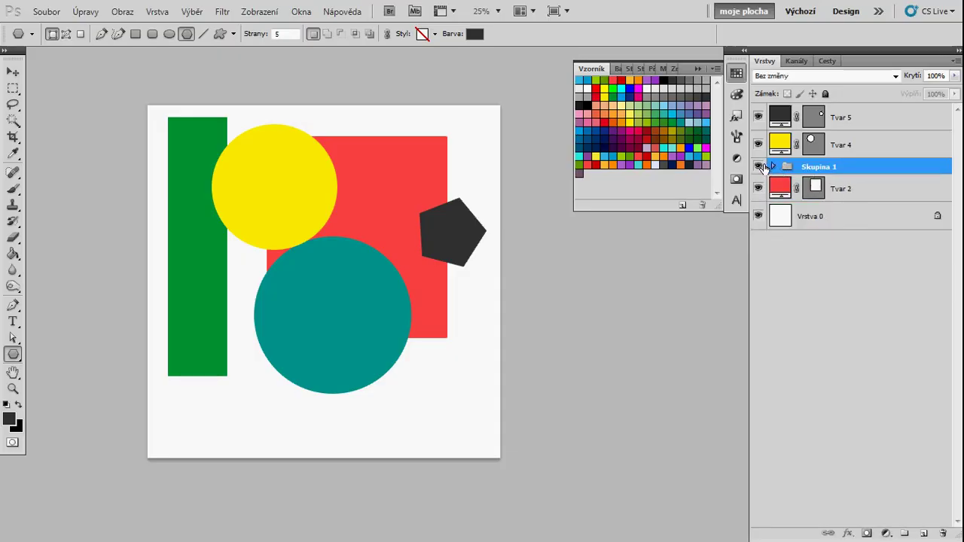
{"action": "left_click", "coordinate": [758, 166]}
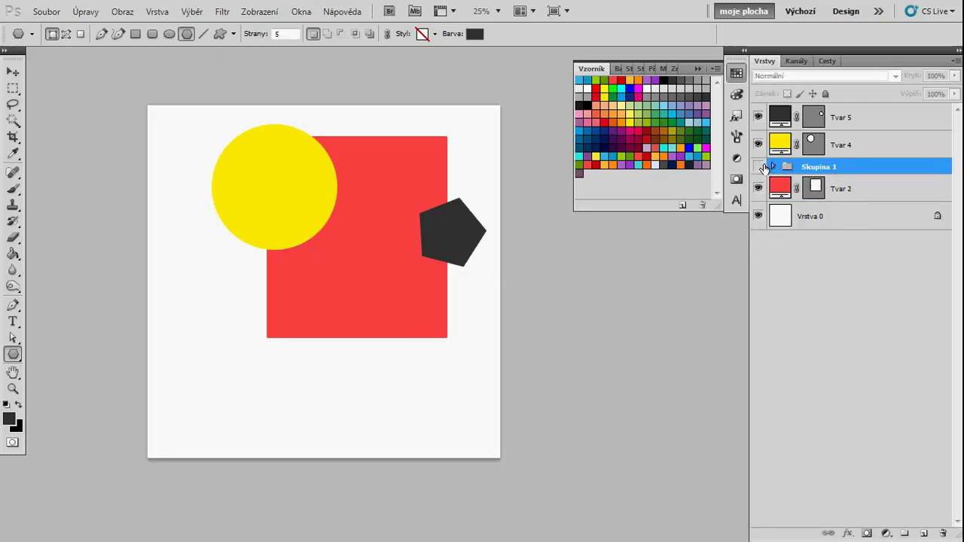
Group the red square Tvar 2 with Tvar 4 and Tvar 5 into Skupina 2
{"action": "left_click", "coordinate": [867, 194]}
{"action": "left_click", "coordinate": [863, 148], "text": "ctrl"}
{"action": "left_click", "coordinate": [866, 121], "text": "ctrl"}
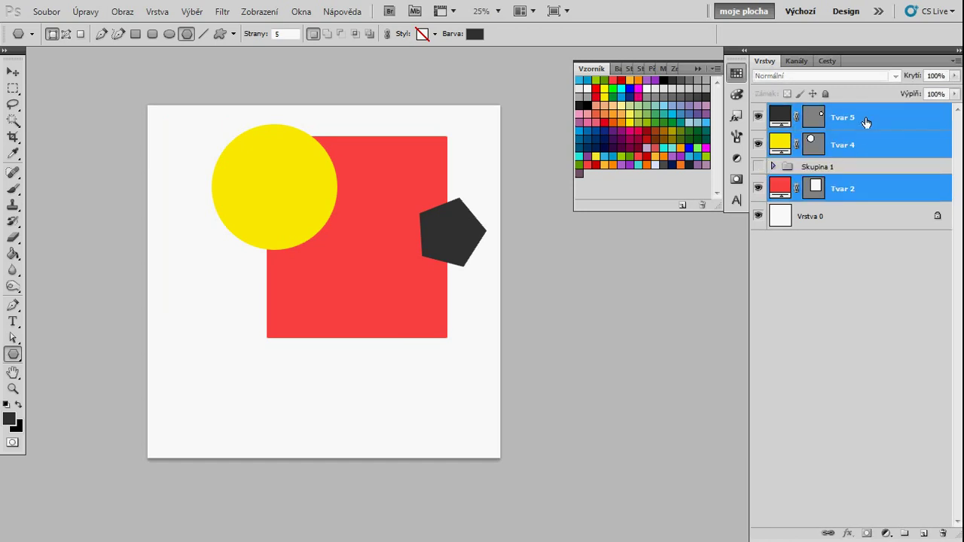
{"action": "key", "text": "ctrl+g"}
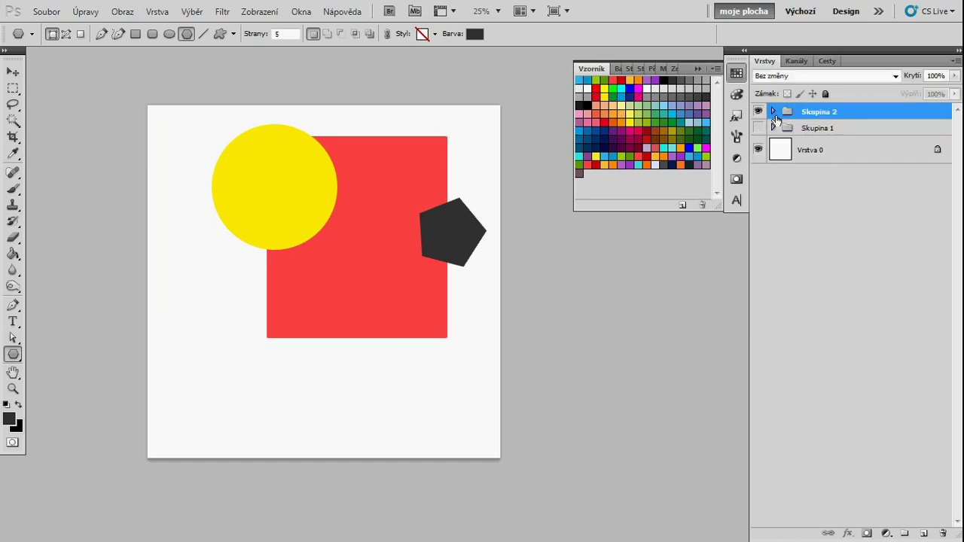
Make both Skupina 1 and Skupina 2 visible again, ending with Skupina 1 selected
{"action": "left_click", "coordinate": [761, 112]}
{"action": "left_click", "coordinate": [760, 111]}
{"action": "left_click", "coordinate": [761, 128]}
{"action": "left_click", "coordinate": [868, 132]}
{"action": "left_click", "coordinate": [868, 151]}
{"action": "left_click", "coordinate": [864, 126]}
{"action": "left_click", "coordinate": [864, 114]}
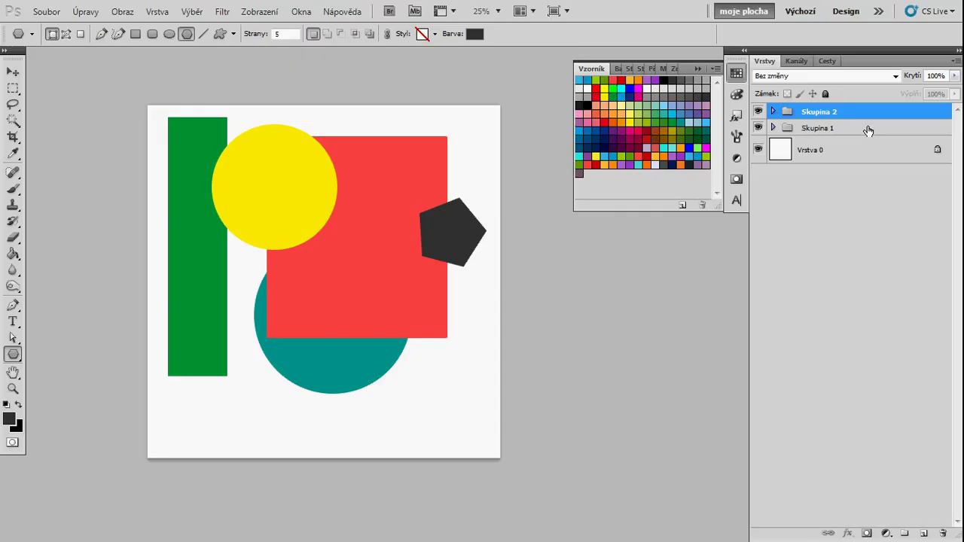
{"action": "left_click", "coordinate": [870, 132]}
Give Skupina 1 a red label colour in its group properties
{"action": "double_click", "coordinate": [873, 133]}
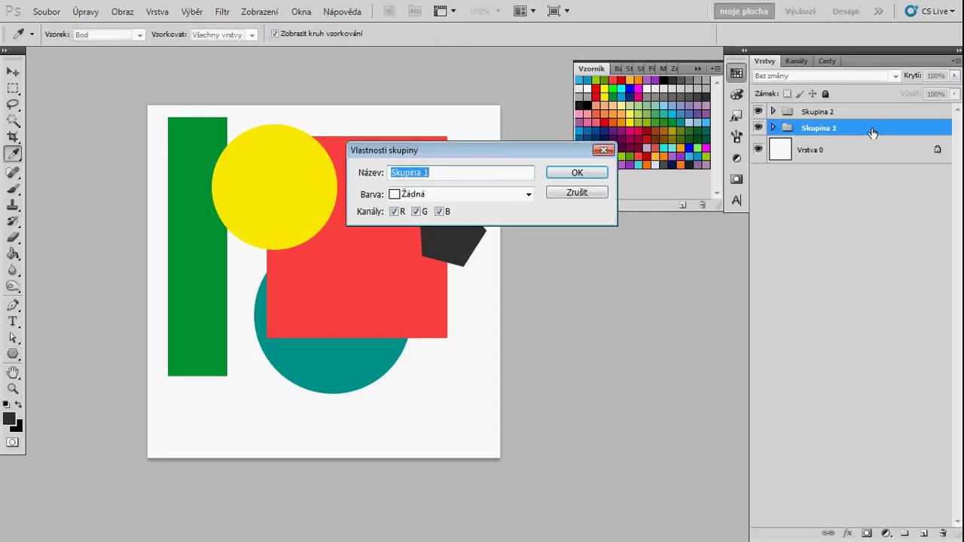
{"action": "left_click", "coordinate": [474, 194]}
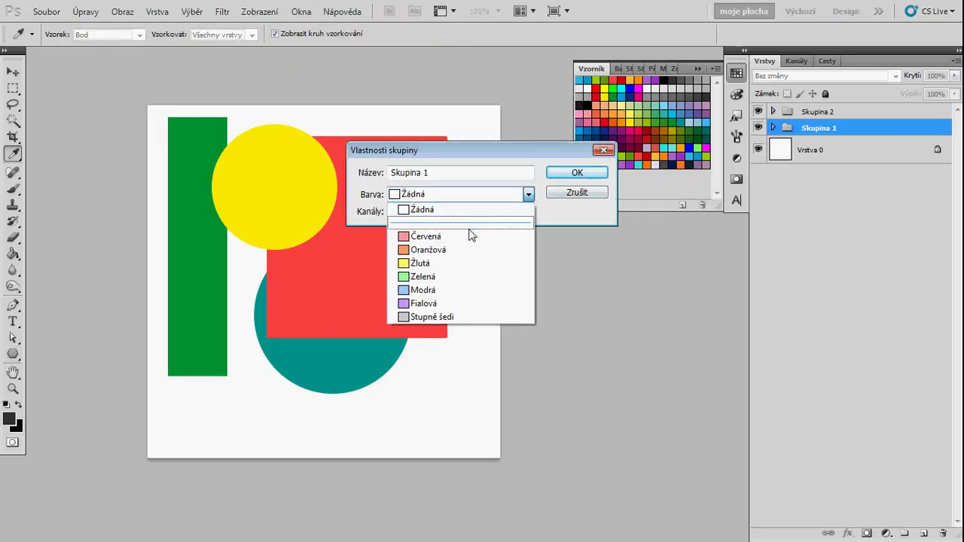
{"action": "left_click", "coordinate": [469, 233]}
{"action": "left_click", "coordinate": [562, 174]}
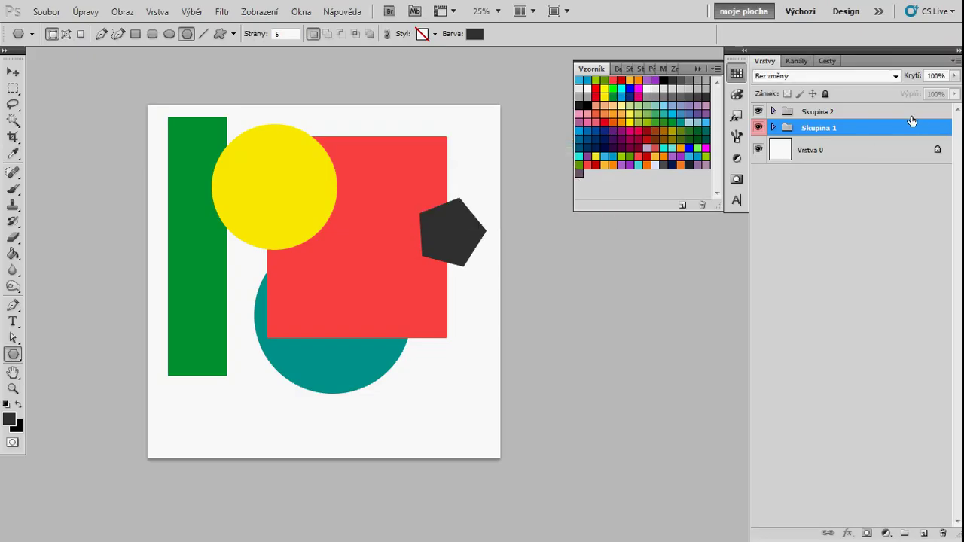
Give Skupina 2 the yellow Žlutá label colour, then expand Skupina 1
{"action": "double_click", "coordinate": [904, 113]}
{"action": "left_click", "coordinate": [469, 197]}
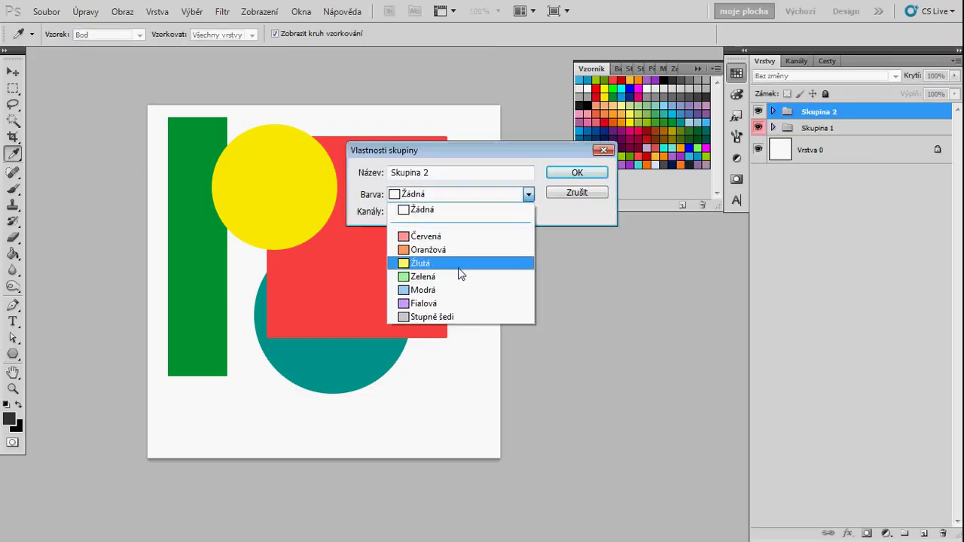
{"action": "left_click", "coordinate": [458, 265]}
{"action": "left_click", "coordinate": [578, 172]}
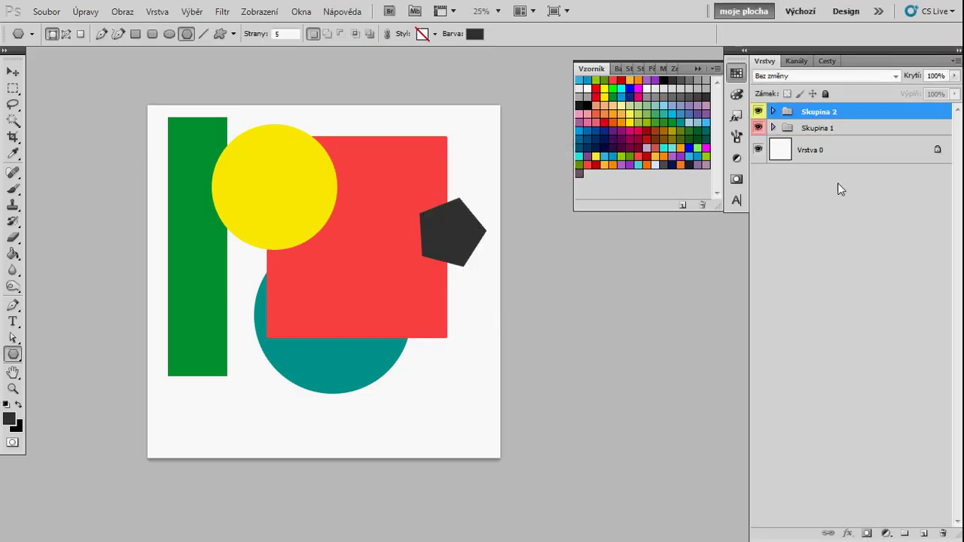
{"action": "left_click", "coordinate": [773, 128]}
Fill circle Tvar 3 and bar Tvar 1 with red, then collapse Skupina 1
{"action": "double_click", "coordinate": [792, 150]}
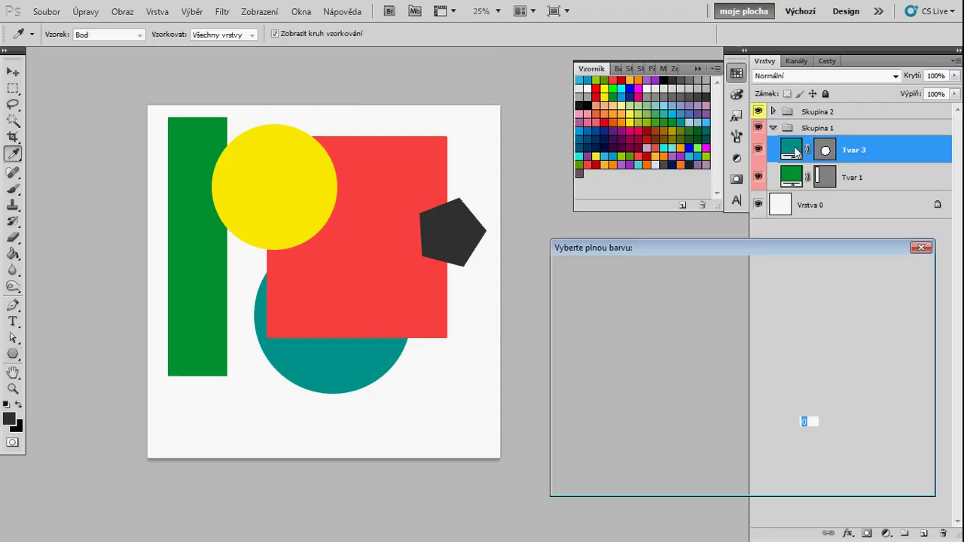
{"action": "left_click", "coordinate": [651, 163]}
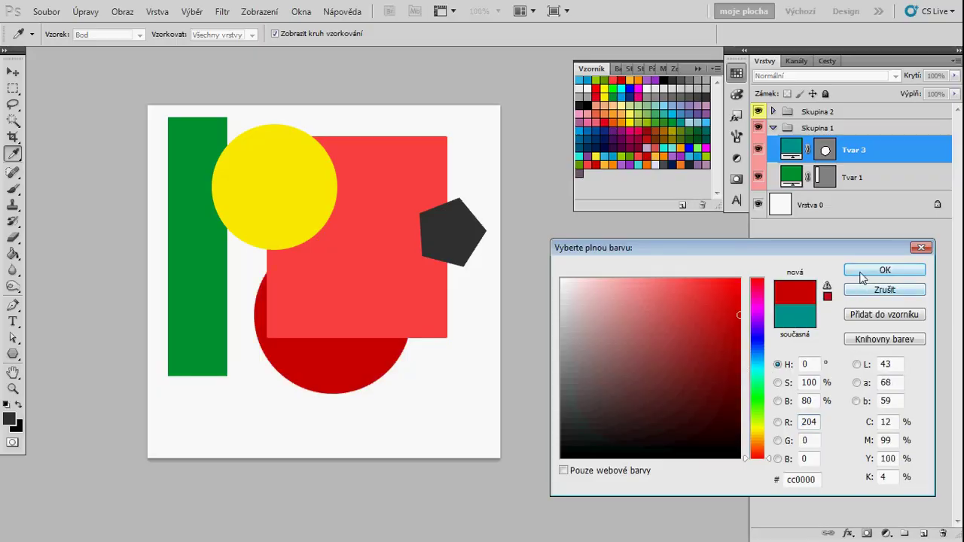
{"action": "left_click", "coordinate": [886, 269]}
{"action": "left_click", "coordinate": [795, 179]}
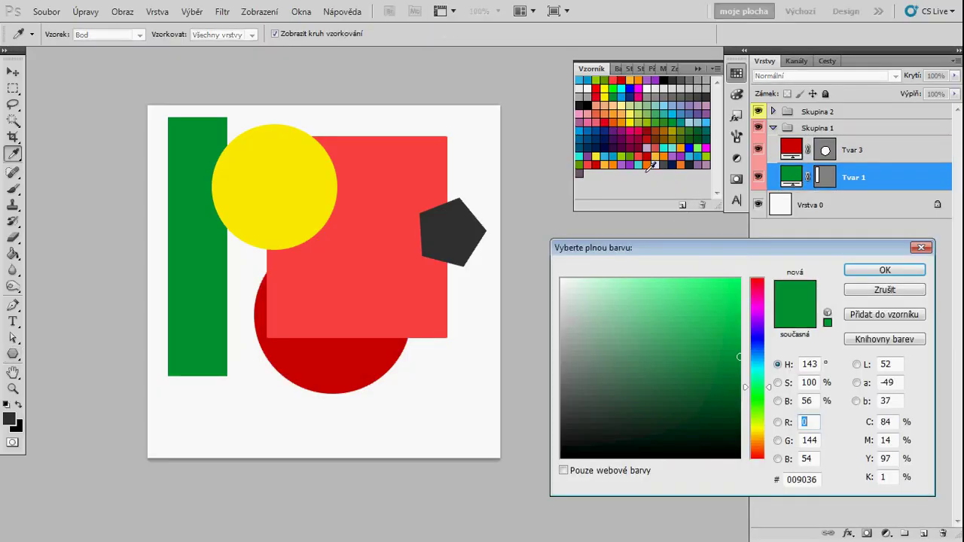
{"action": "left_click", "coordinate": [648, 166]}
{"action": "left_click", "coordinate": [867, 270]}
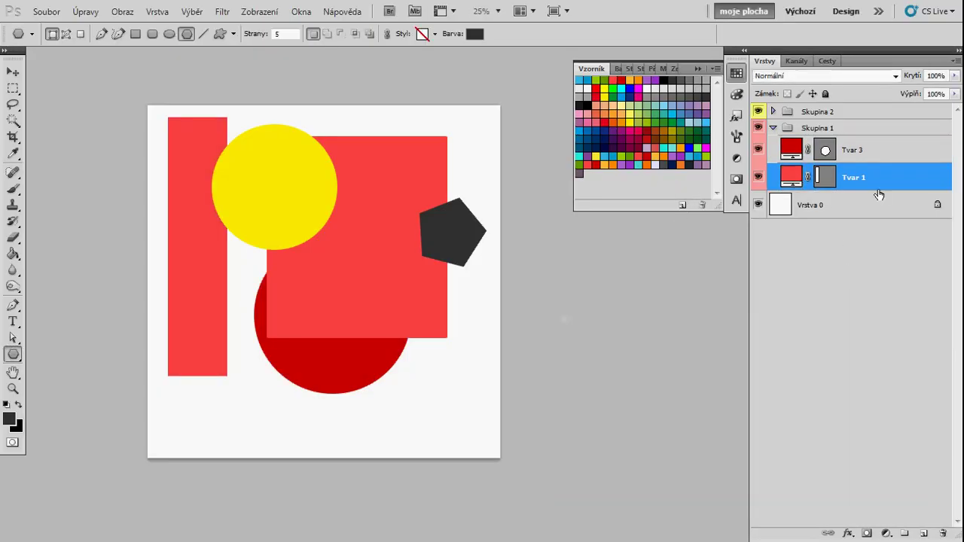
{"action": "left_click", "coordinate": [774, 128]}
Expand Skupina 2 and fill the pentagon Tvar 5 with yellow
{"action": "left_click", "coordinate": [773, 111]}
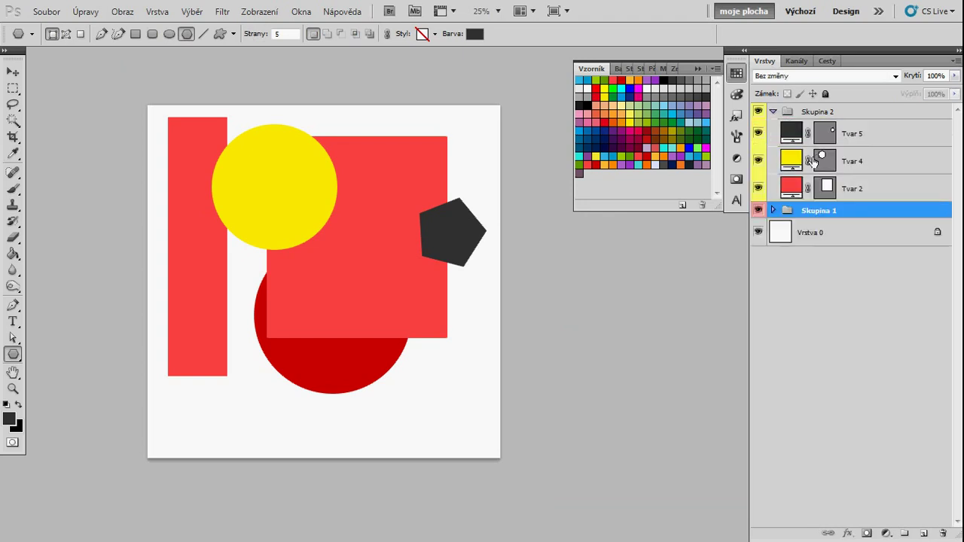
{"action": "double_click", "coordinate": [791, 134]}
{"action": "left_click", "coordinate": [605, 96]}
{"action": "left_click", "coordinate": [884, 270]}
Make the square Tvar 2 yellow, expand both groups, and select Skupina 1
{"action": "double_click", "coordinate": [791, 188]}
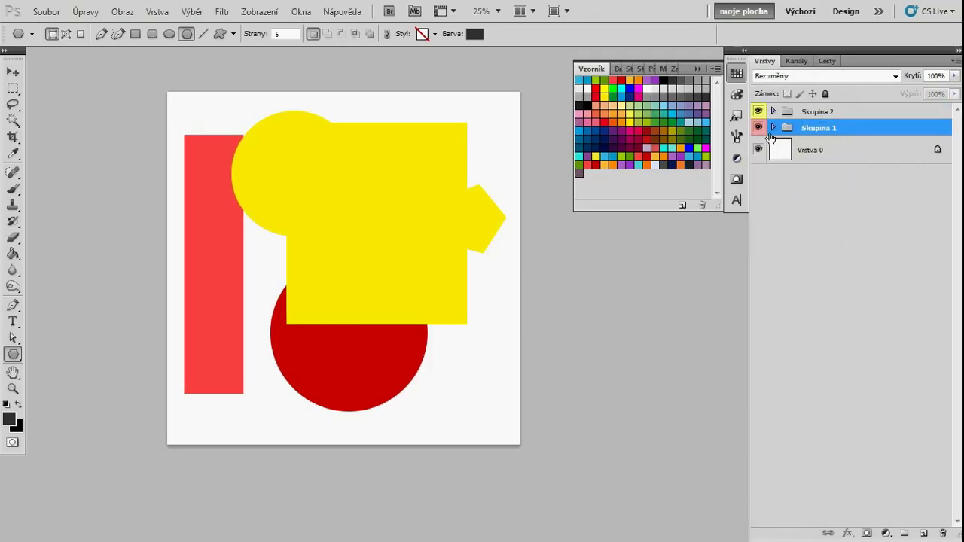
{"action": "left_click", "coordinate": [773, 128]}
{"action": "left_click", "coordinate": [773, 111]}
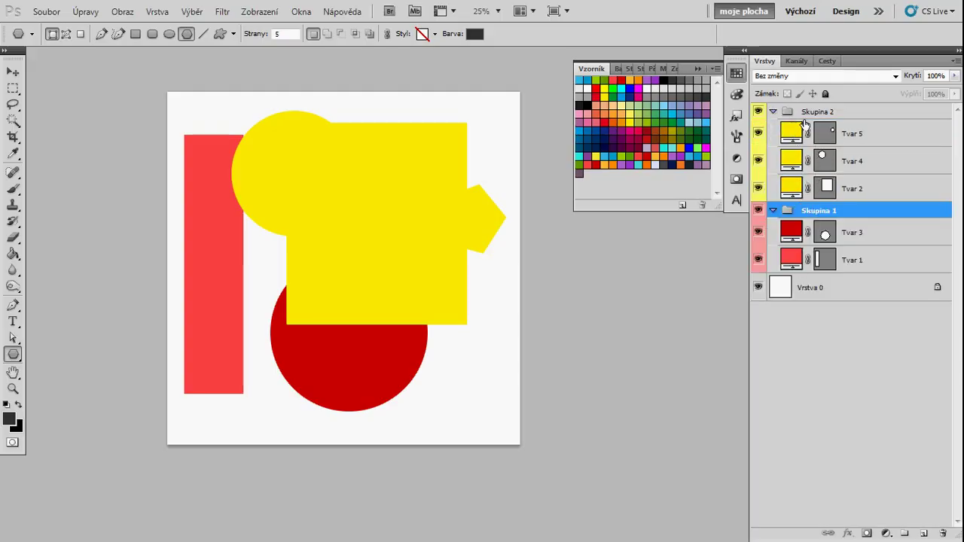
{"action": "left_click", "coordinate": [878, 114]}
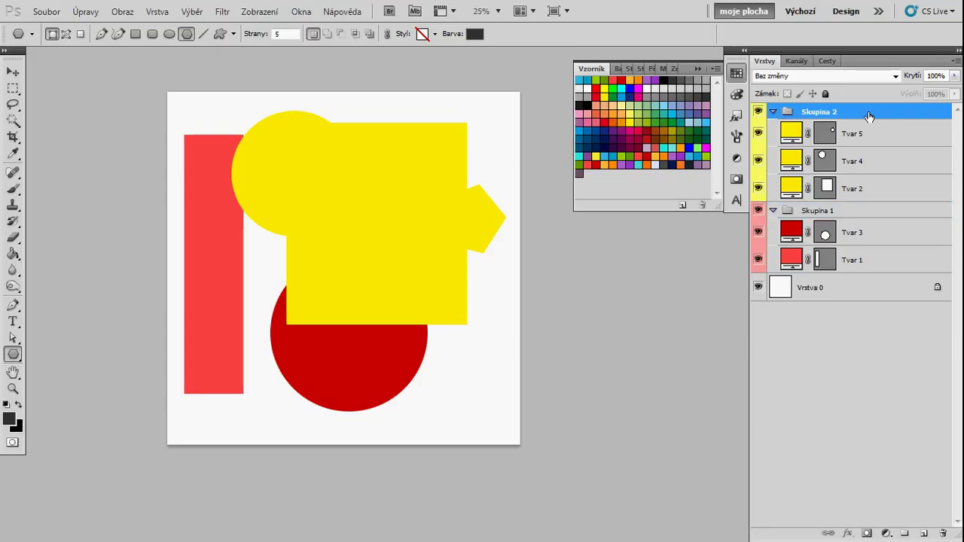
{"action": "left_click", "coordinate": [877, 217]}
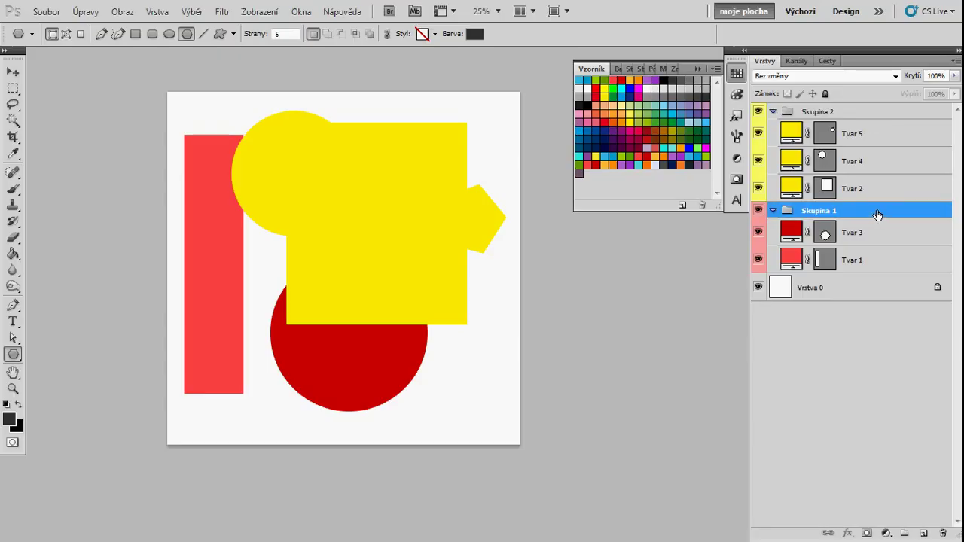
Leave Skupina 1's label red, cancel its properties, collapse it and also select Skupina 2
{"action": "double_click", "coordinate": [877, 215]}
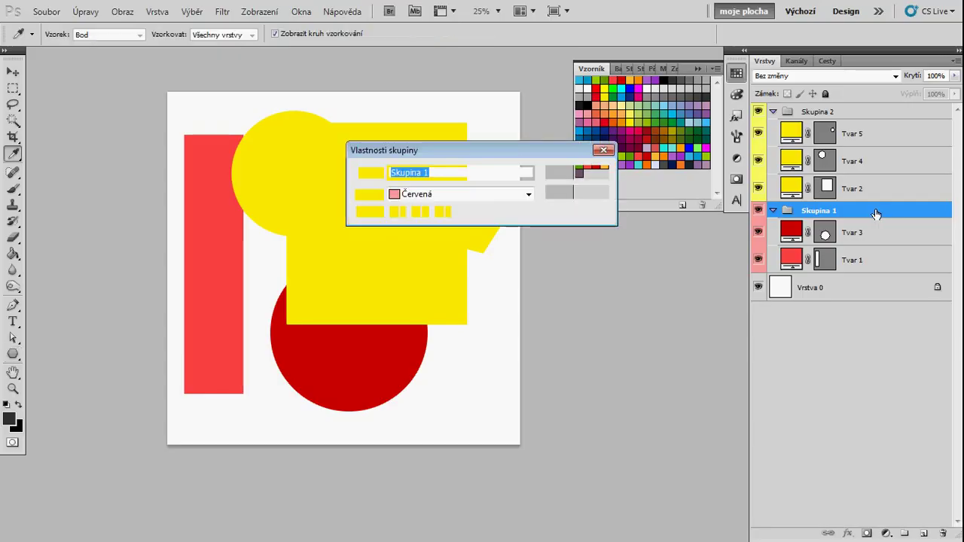
{"action": "left_click", "coordinate": [483, 197]}
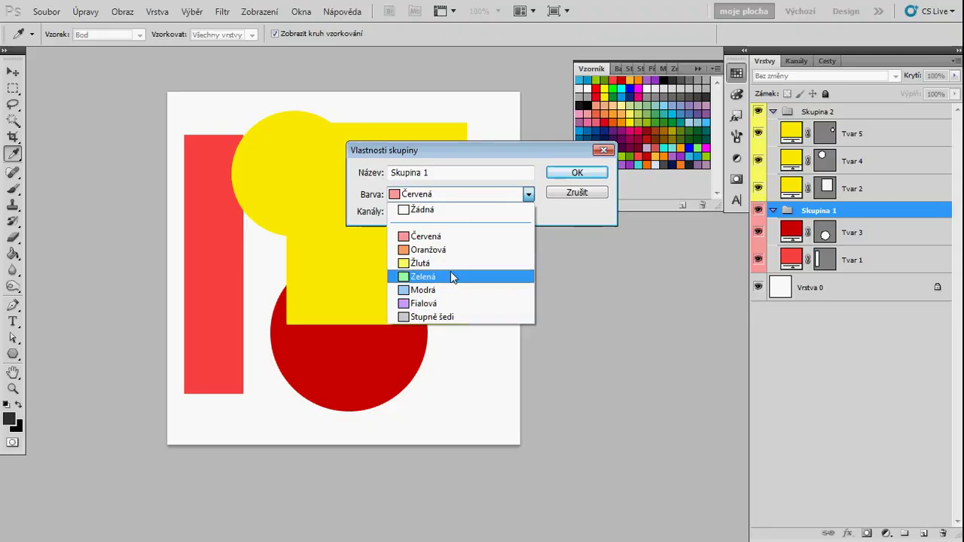
{"action": "left_click", "coordinate": [552, 194]}
{"action": "left_click", "coordinate": [573, 195]}
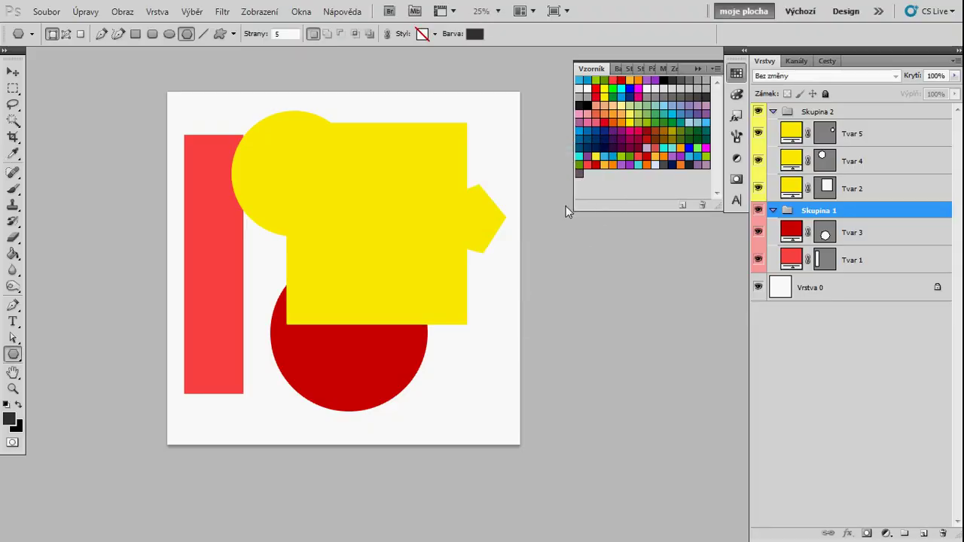
{"action": "left_click", "coordinate": [776, 212]}
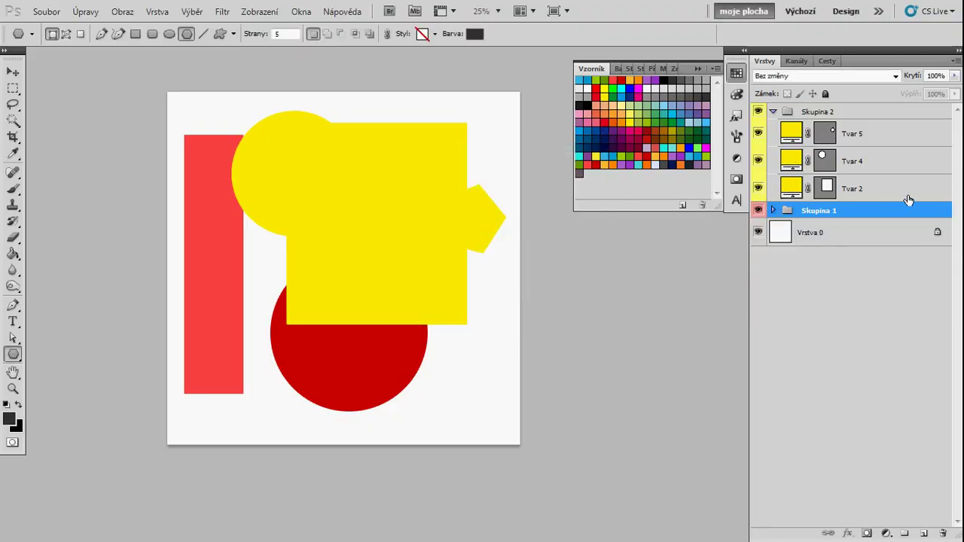
{"action": "left_click", "coordinate": [879, 117], "text": "ctrl"}
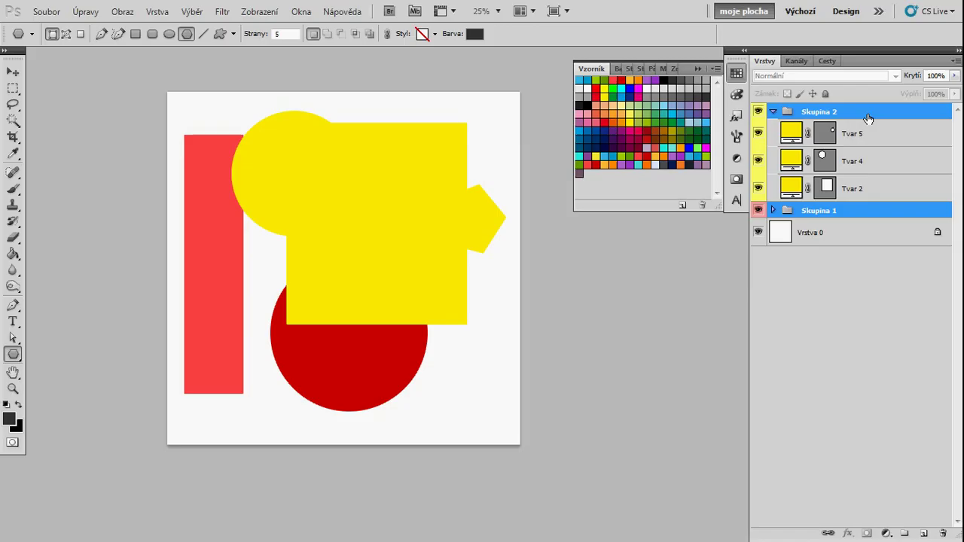
Group Skupina 1 and Skupina 2 into a new Skupina 3 with Ctrl+G
{"action": "key", "text": "ctrl+g"}
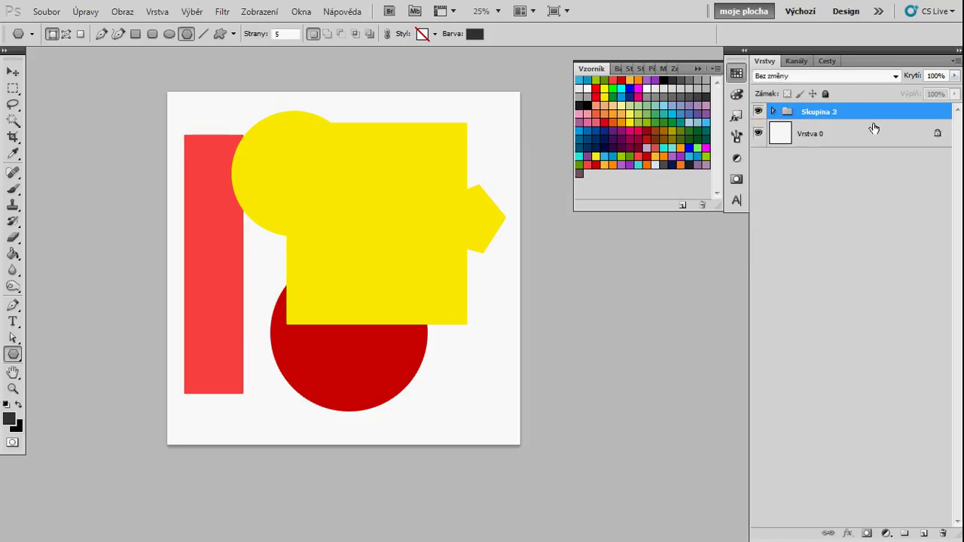
{"action": "left_click", "coordinate": [773, 112]}
{"action": "left_click", "coordinate": [784, 128]}
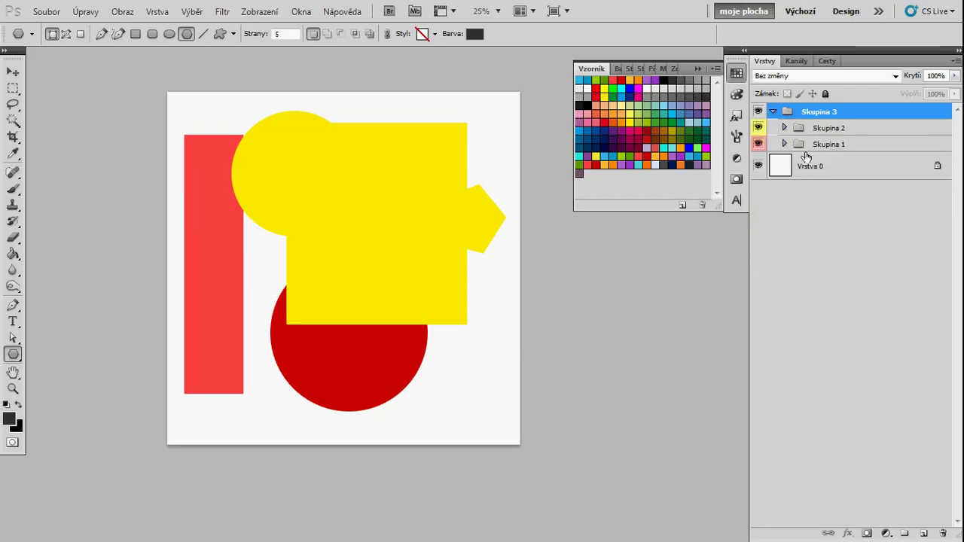
Set Skupina 3's label colour to blue (Modrá)
{"action": "double_click", "coordinate": [885, 114]}
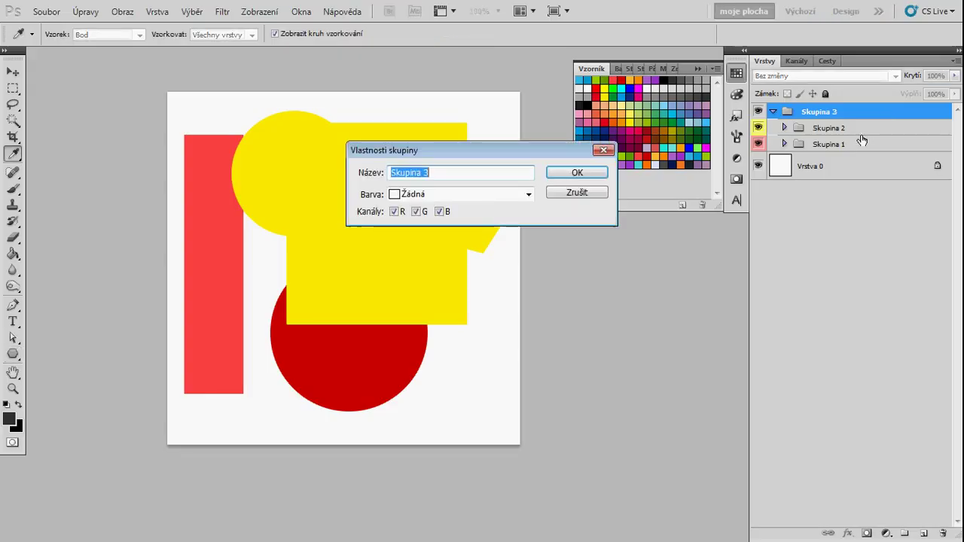
{"action": "left_click", "coordinate": [499, 195]}
{"action": "left_click", "coordinate": [478, 289]}
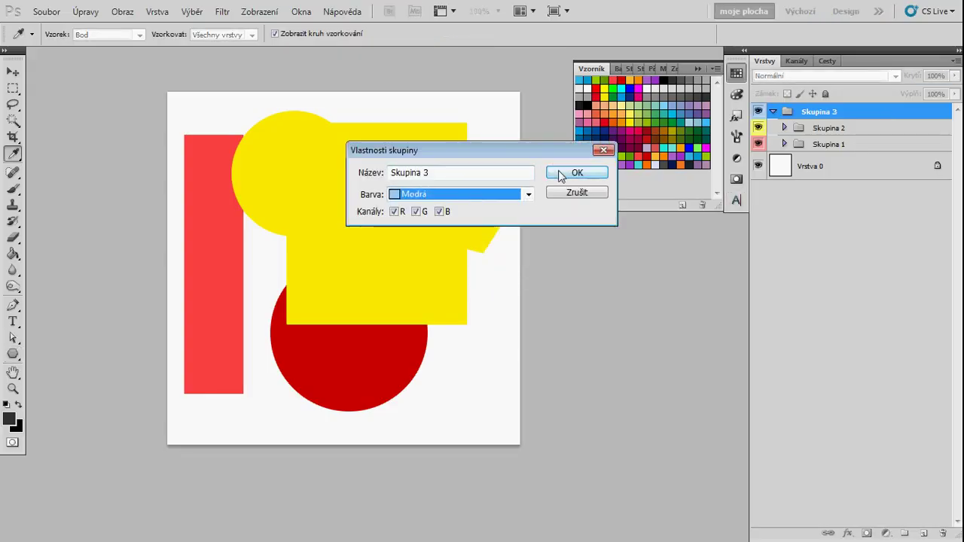
{"action": "left_click", "coordinate": [561, 173]}
{"action": "left_click", "coordinate": [787, 129]}
{"action": "left_click", "coordinate": [787, 129]}
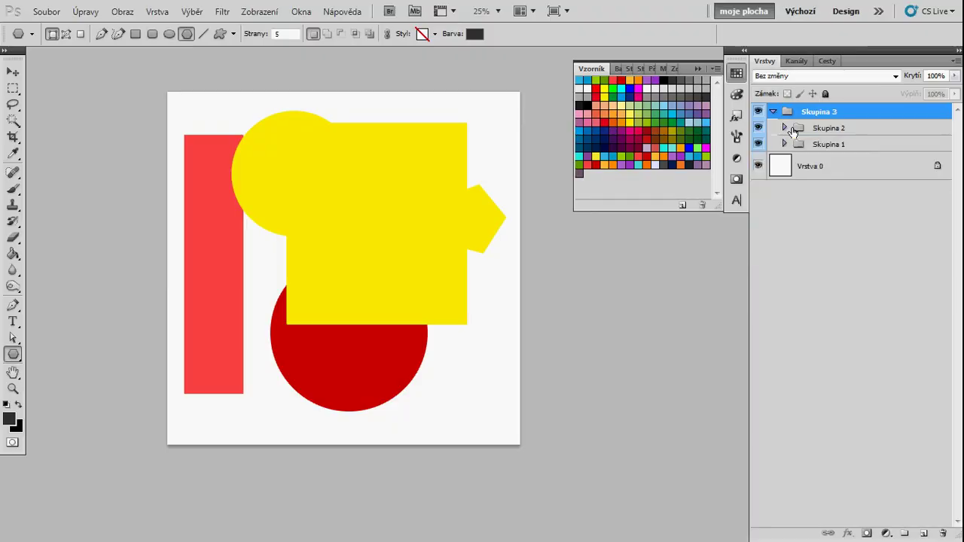
Drag Skupina 2 and its yellow shapes onto the Layers panel trash icon
{"action": "left_click", "coordinate": [787, 144]}
{"action": "left_click", "coordinate": [786, 144]}
{"action": "left_click", "coordinate": [868, 132]}
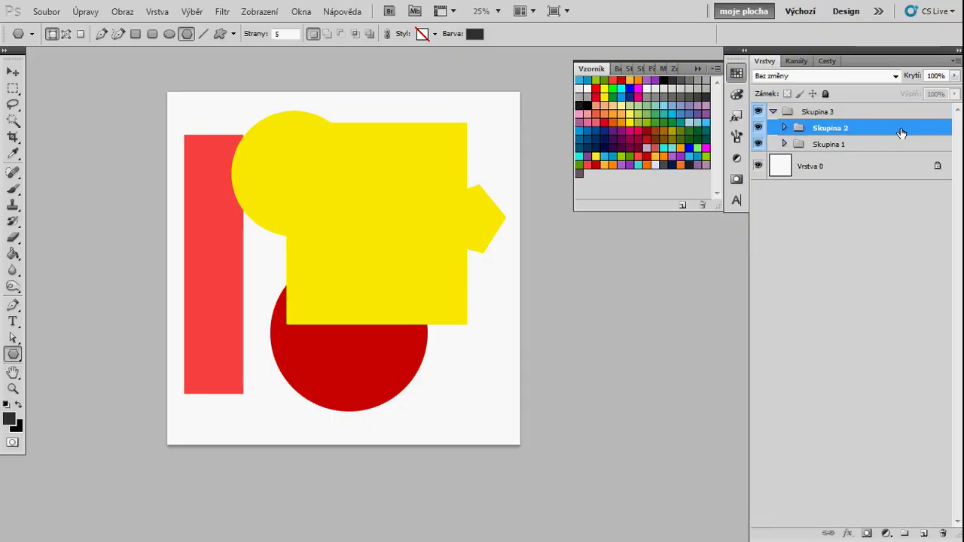
{"action": "mouse_move", "coordinate": [902, 131]}
{"action": "left_mouse_down"}
{"action": "mouse_move", "coordinate": [920, 533]}
{"action": "mouse_move", "coordinate": [943, 534]}
{"action": "left_mouse_up"}
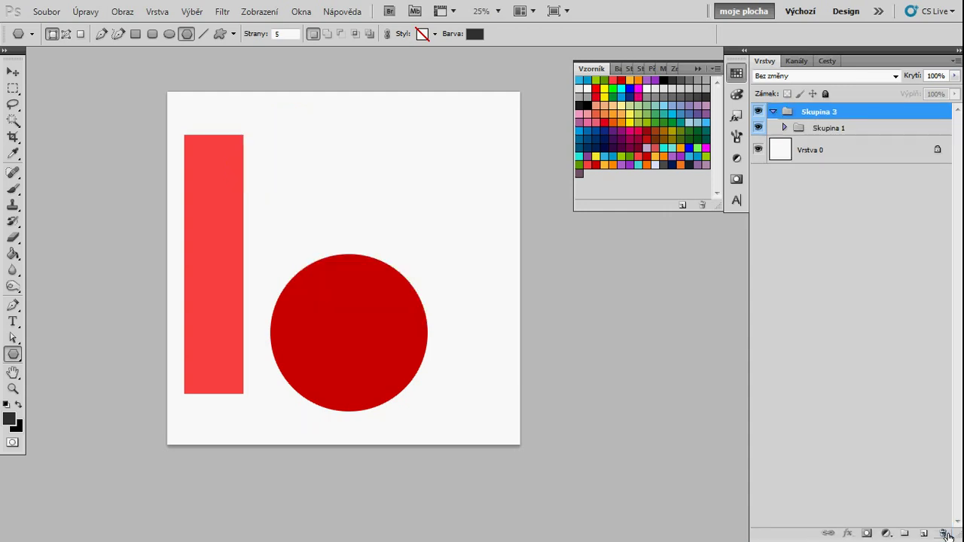
{"action": "left_click", "coordinate": [833, 126]}
Drag the red circle Tvar 3 up and right, near the canvas top
{"action": "left_click", "coordinate": [339, 294], "text": "ctrl"}
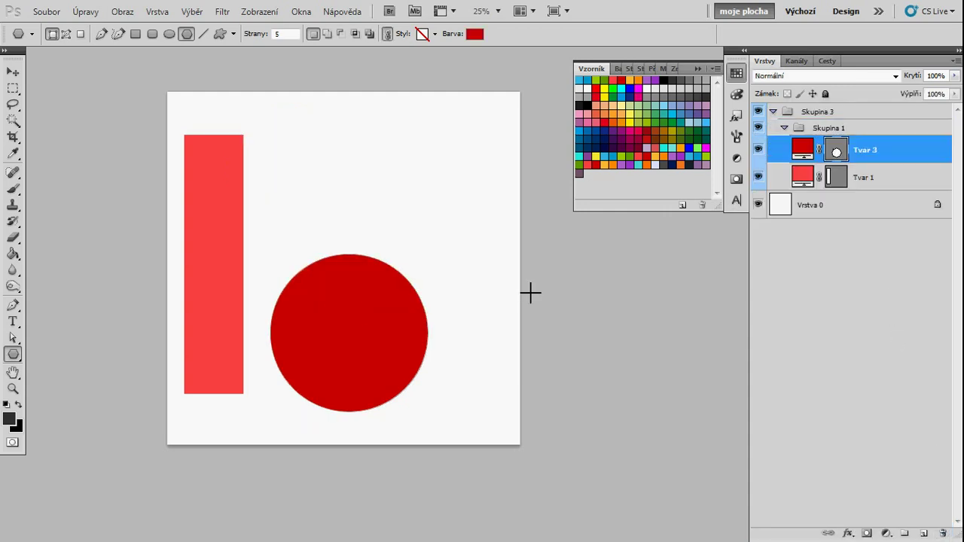
{"action": "left_click_drag", "start_coordinate": [381, 298], "coordinate": [426, 189]}
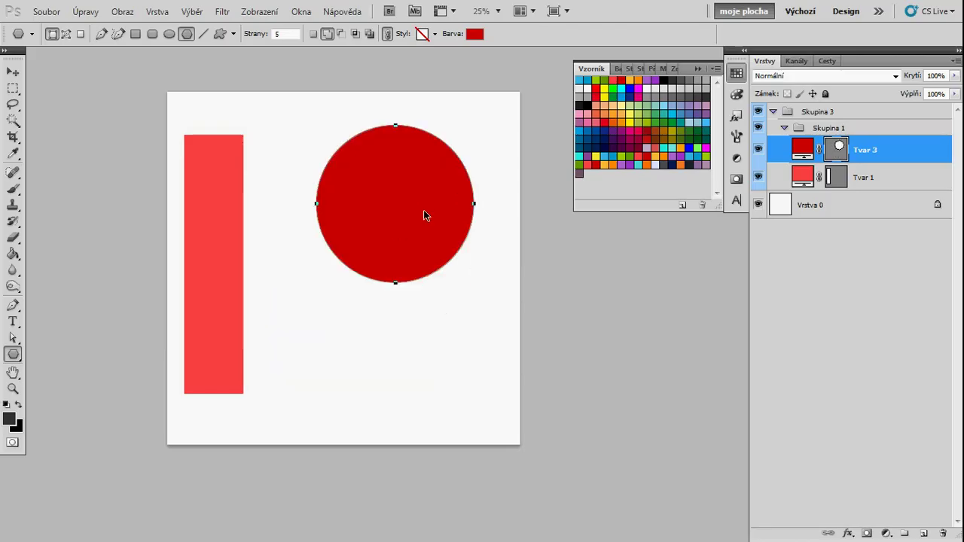